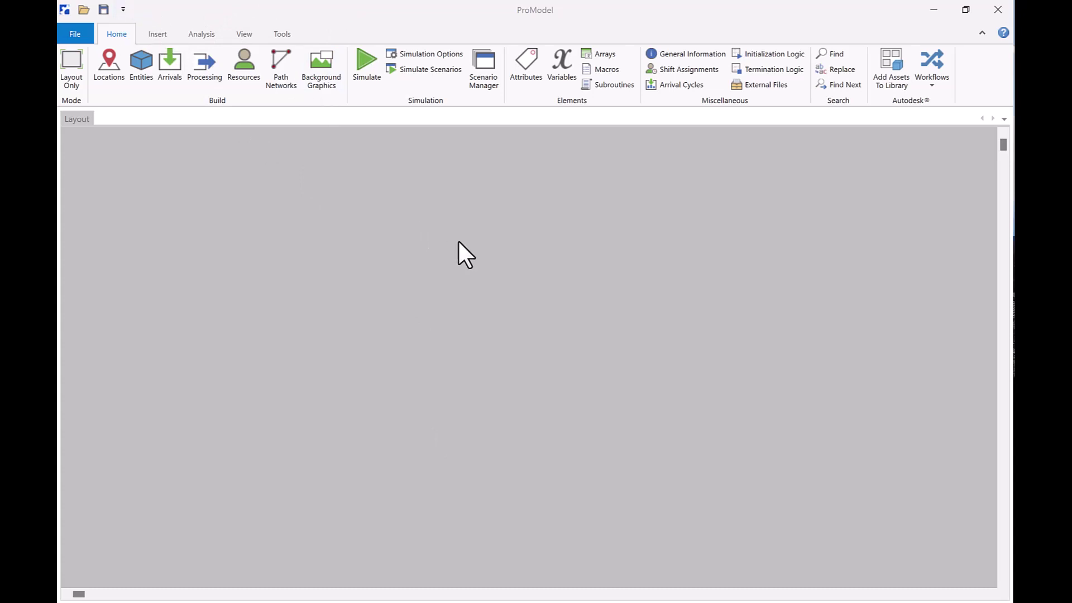
Launch Stat::Fit from ProModel and switch to the Stat_Fit_Ex1 workbook in Excel
left_click(206, 33)
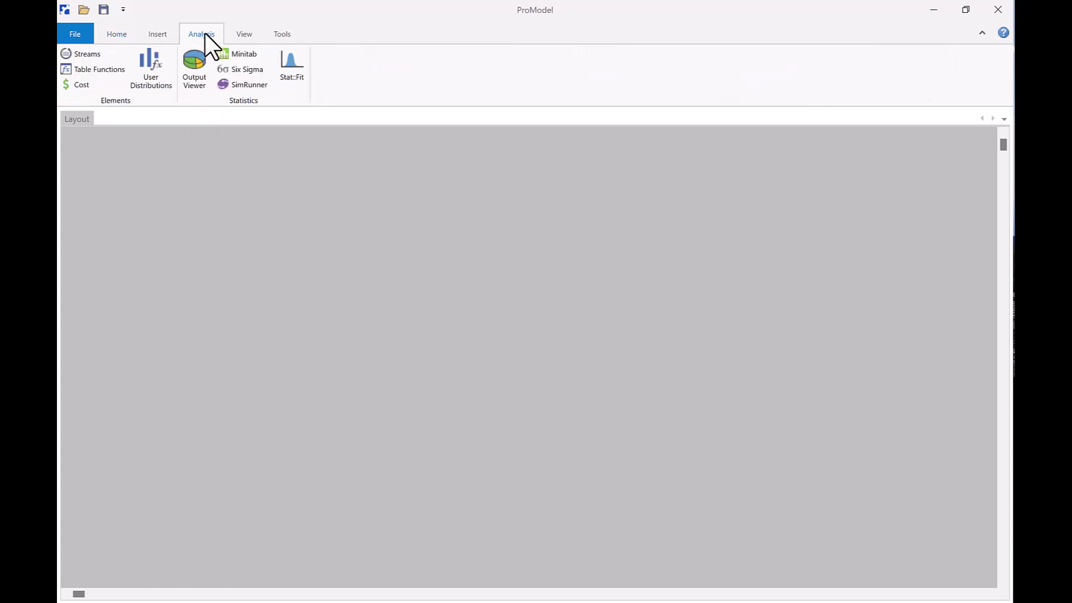
left_click(293, 61)
left_click(679, 557)
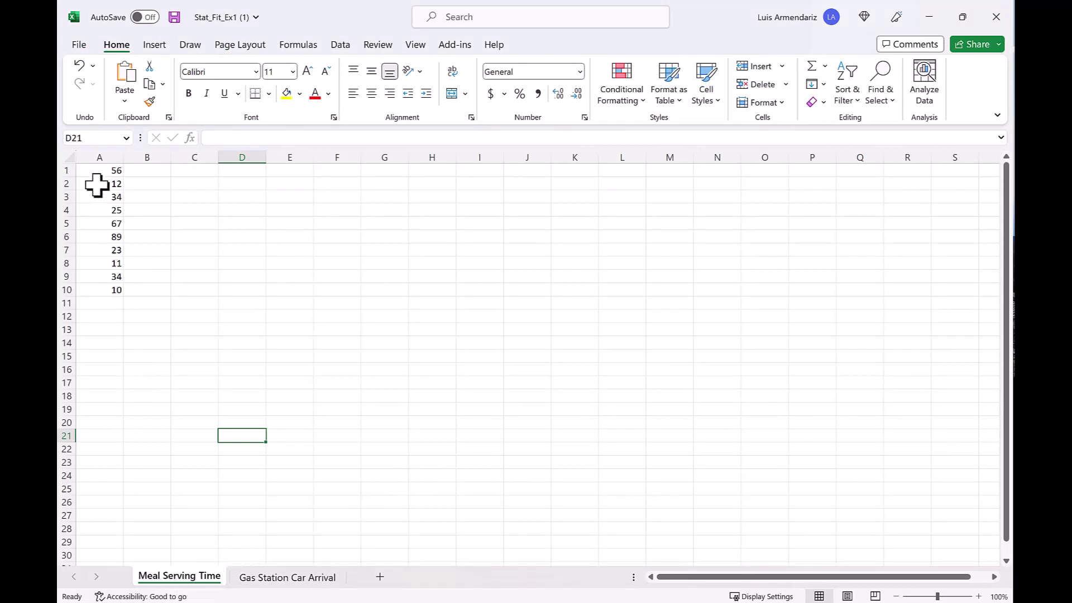
Copy the serving times in cells A1 to A10 of the Meal Serving Time sheet
left_click(96, 167)
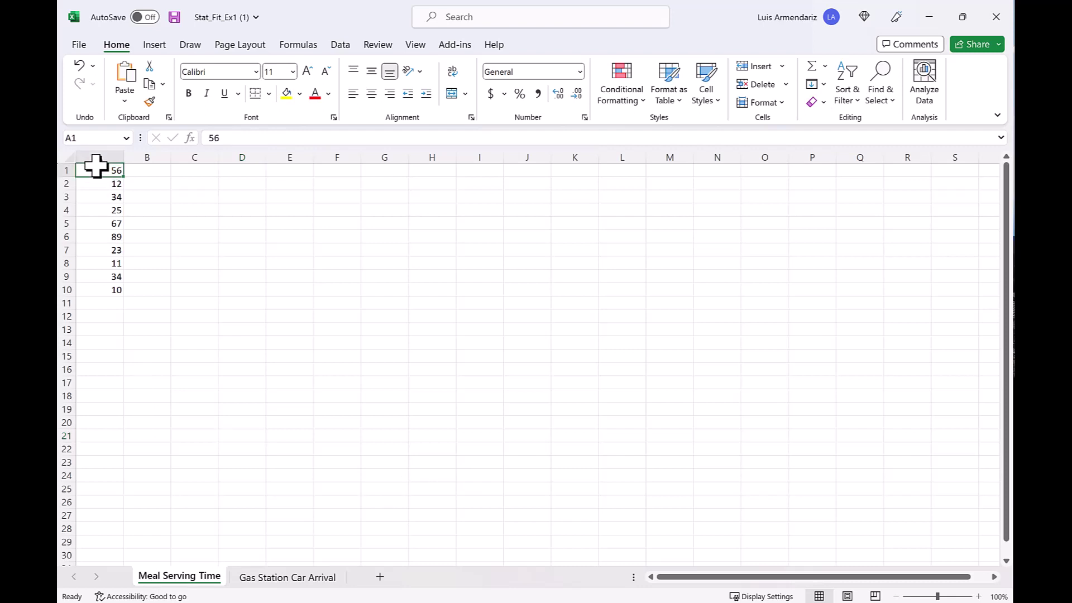
left_click_drag(91, 168, 87, 289)
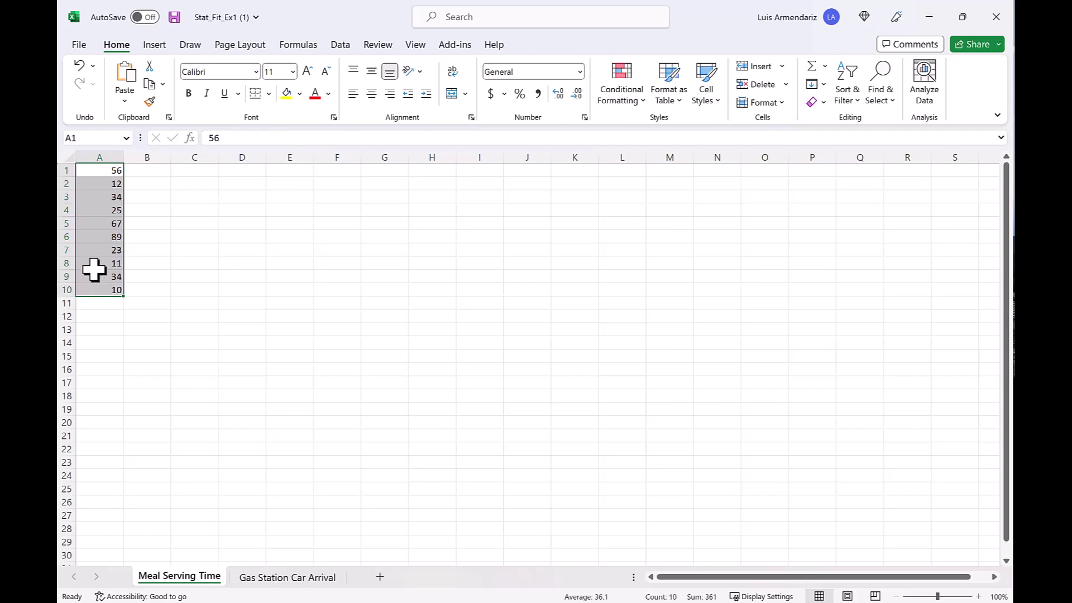
right_click(94, 270)
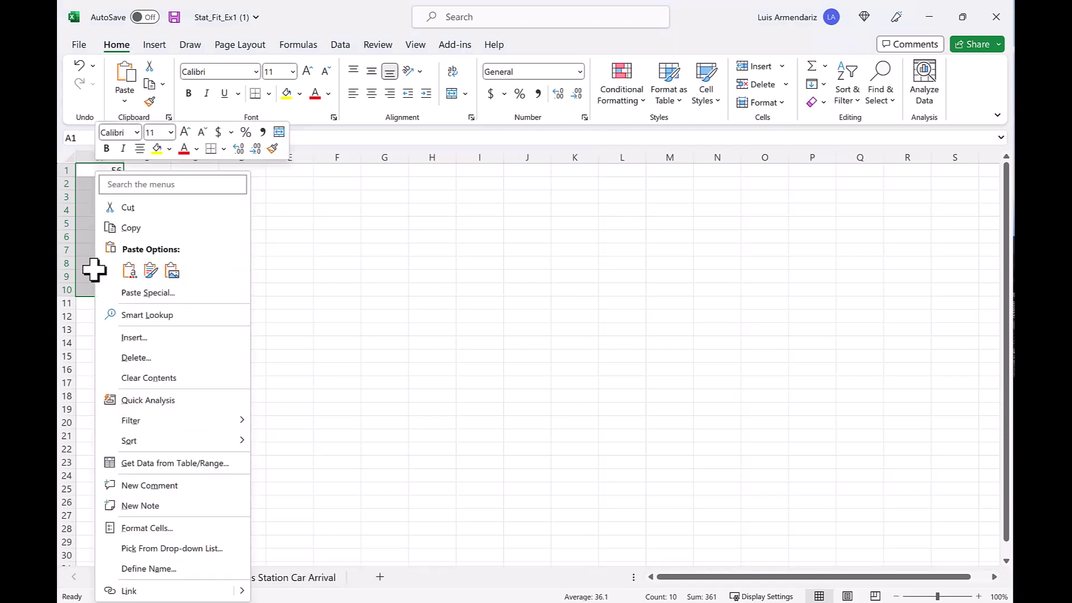
left_click(132, 228)
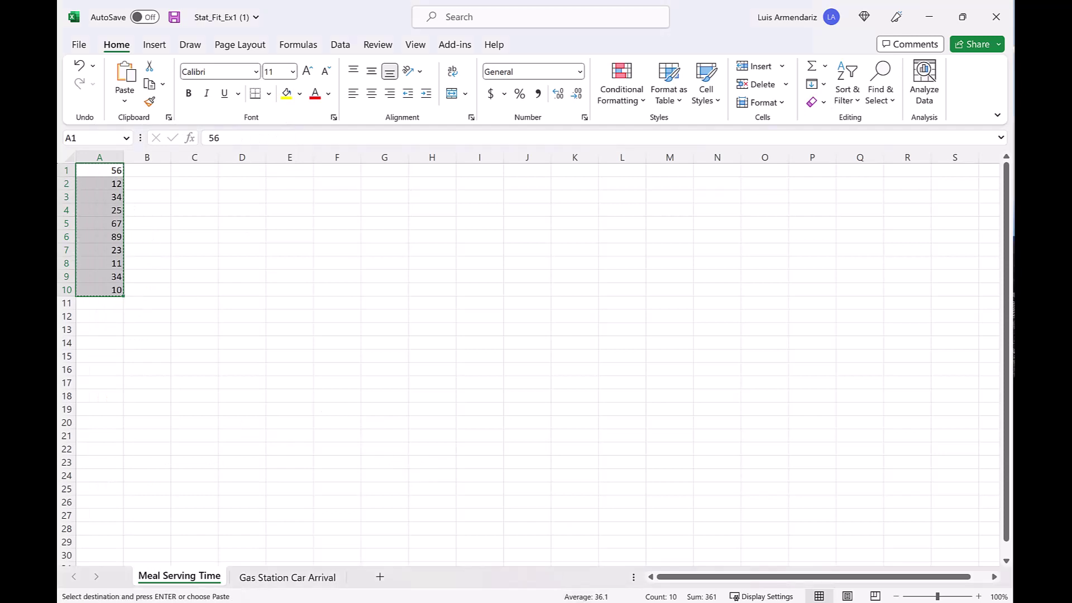
Switch to Stat::Fit and paste the copied serving times into the data table of Project 1
key("ctrl+v")
left_click(781, 536)
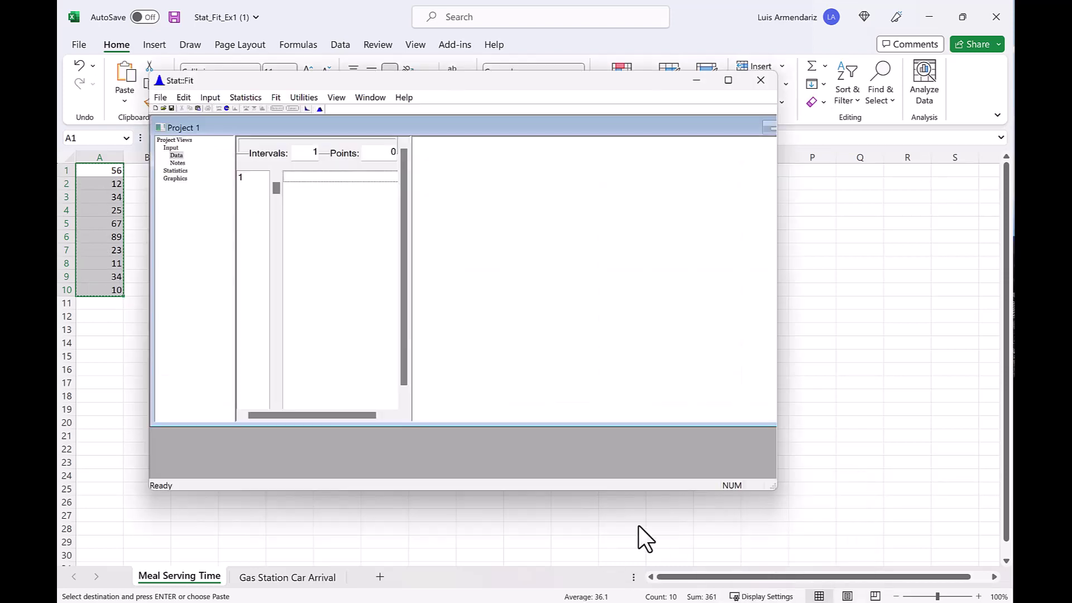
right_click(316, 210)
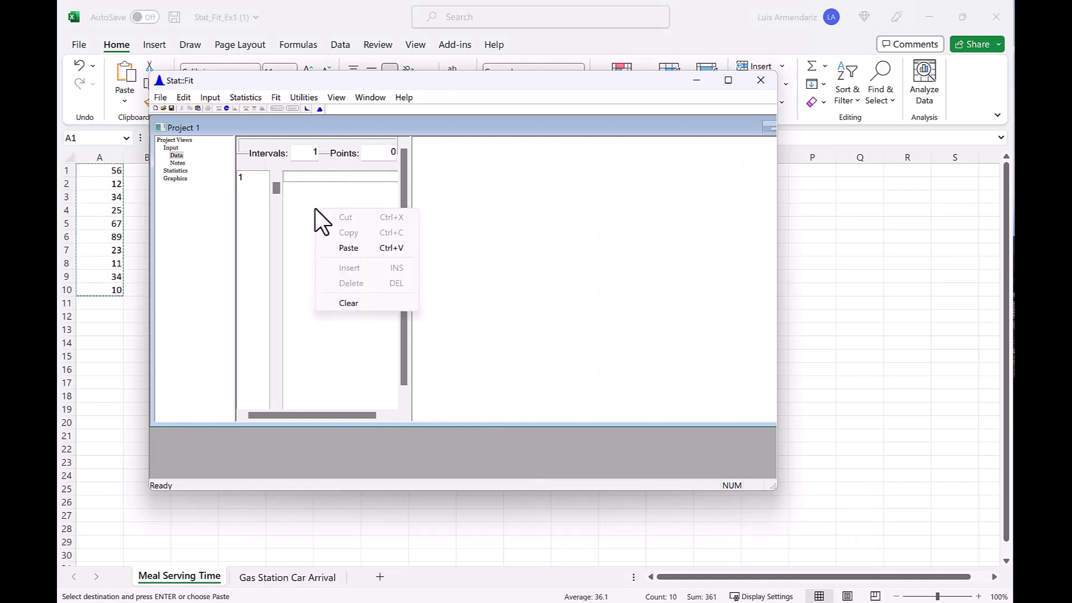
left_click(347, 249)
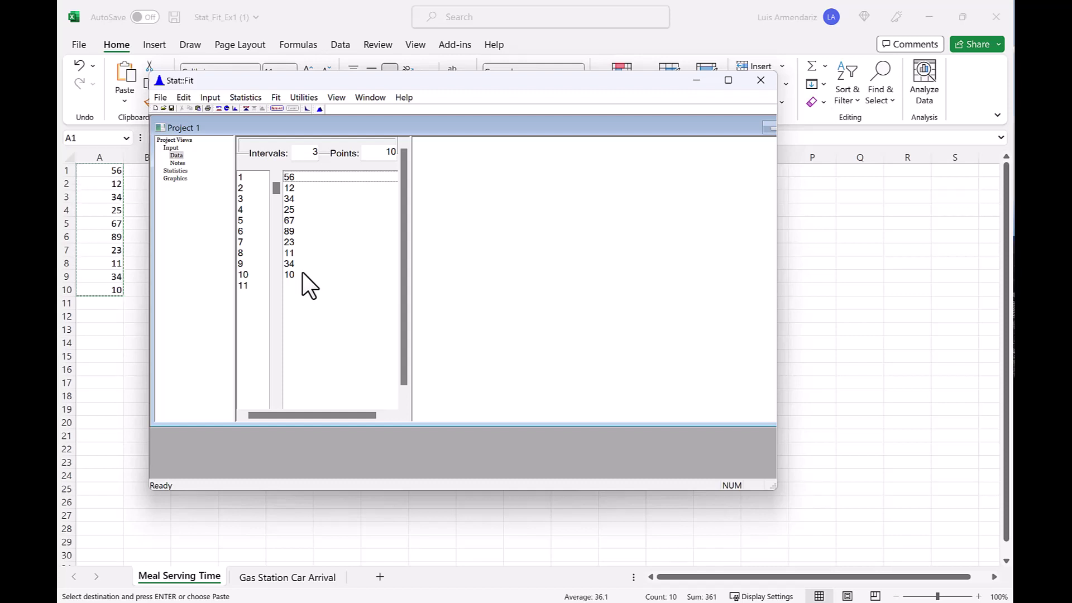
Display the input graph of the pasted serving-time data
left_click(236, 96)
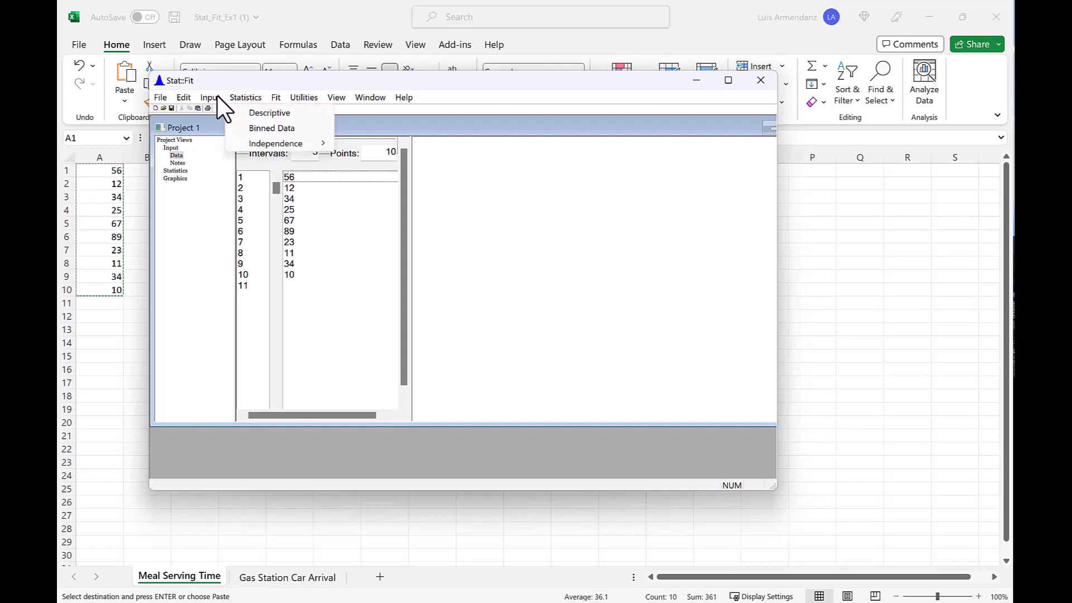
mouse_move(217, 96)
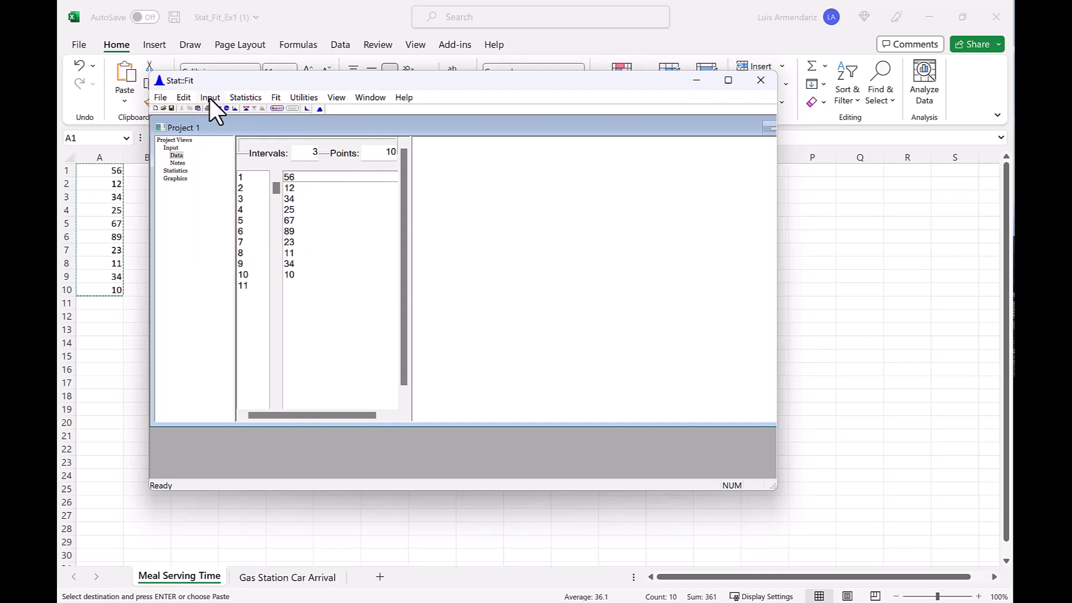
left_click(210, 99)
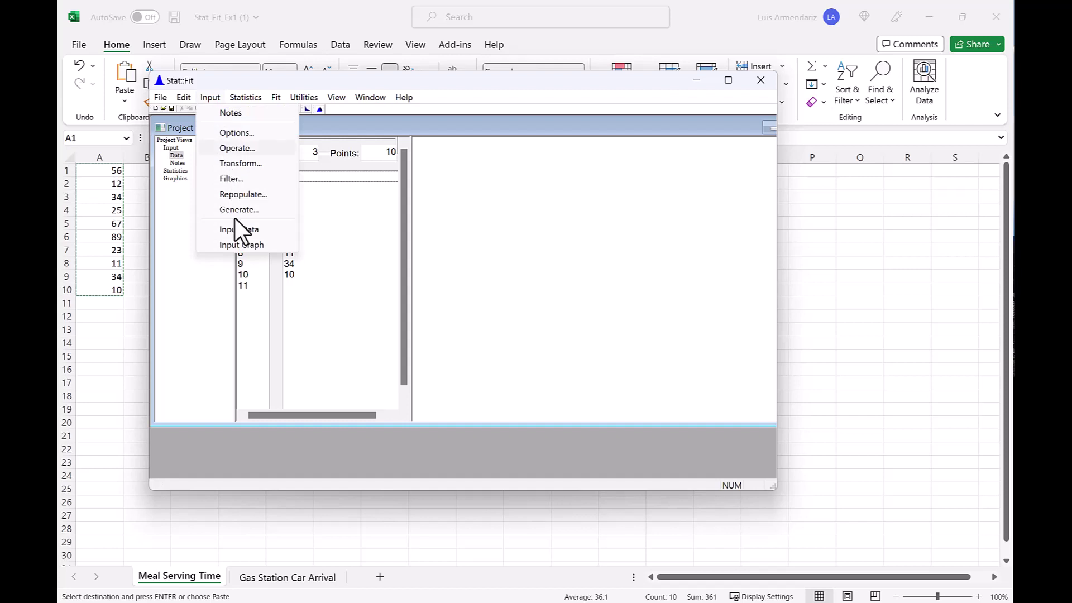
left_click(241, 244)
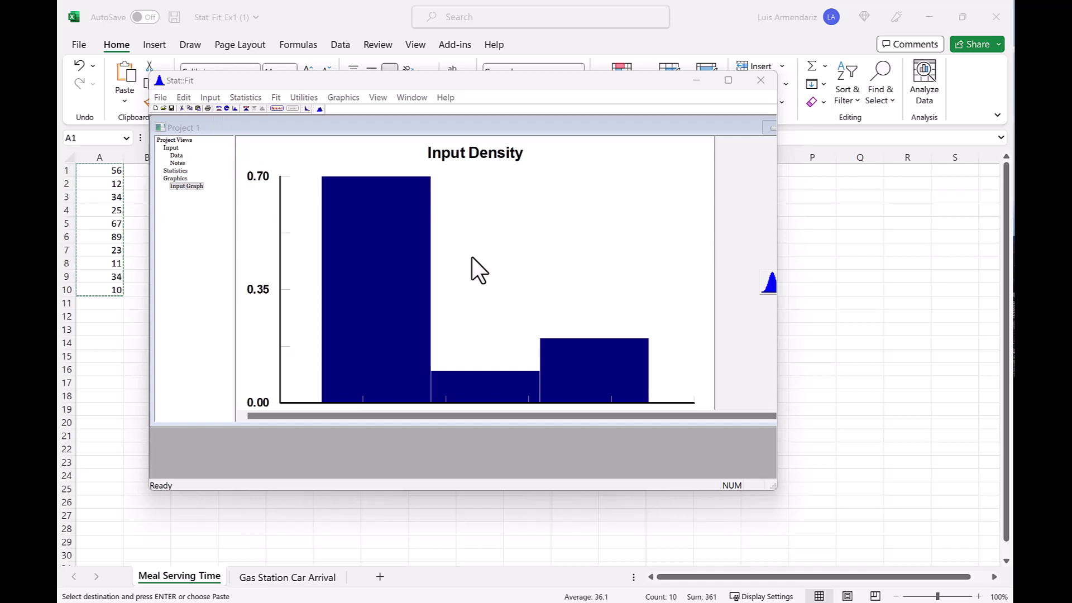
Calculate the descriptive statistics of the input data and magnify the results to read them
left_click(246, 97)
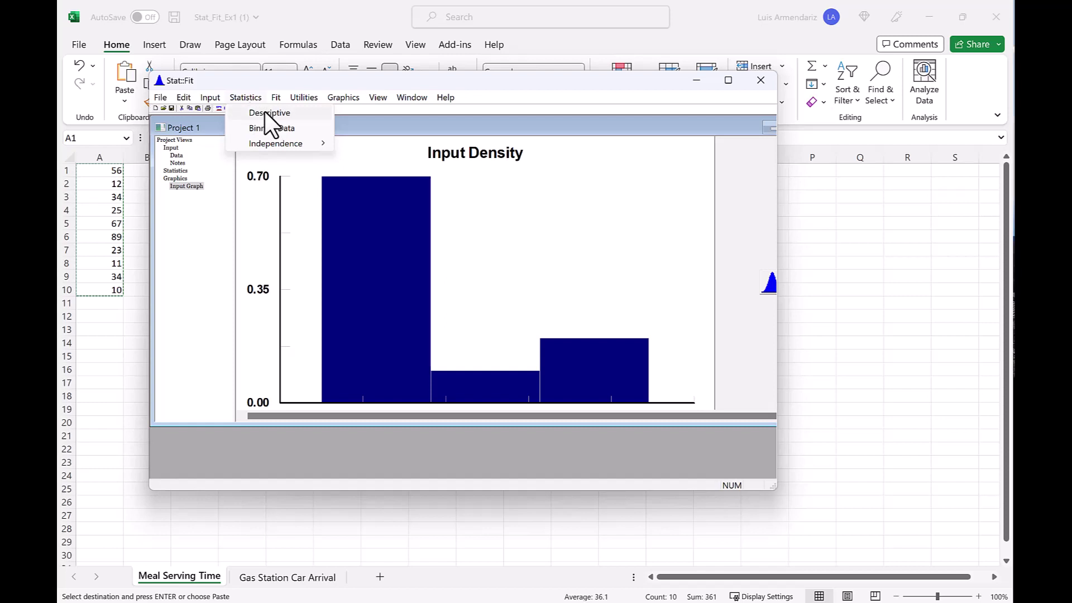
left_click(268, 113)
key("super+plus")
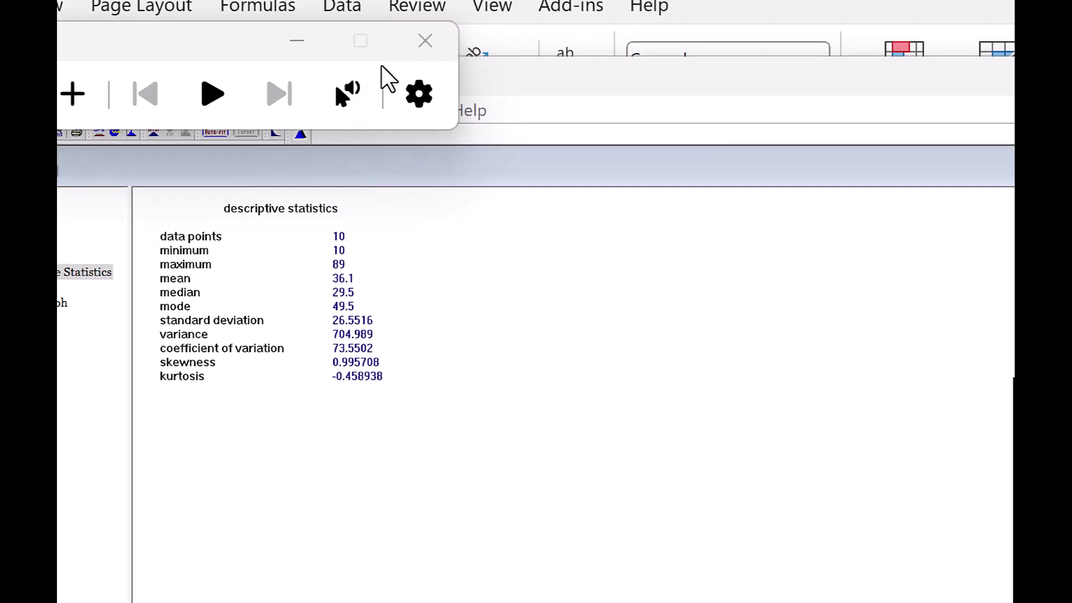
left_click(397, 58)
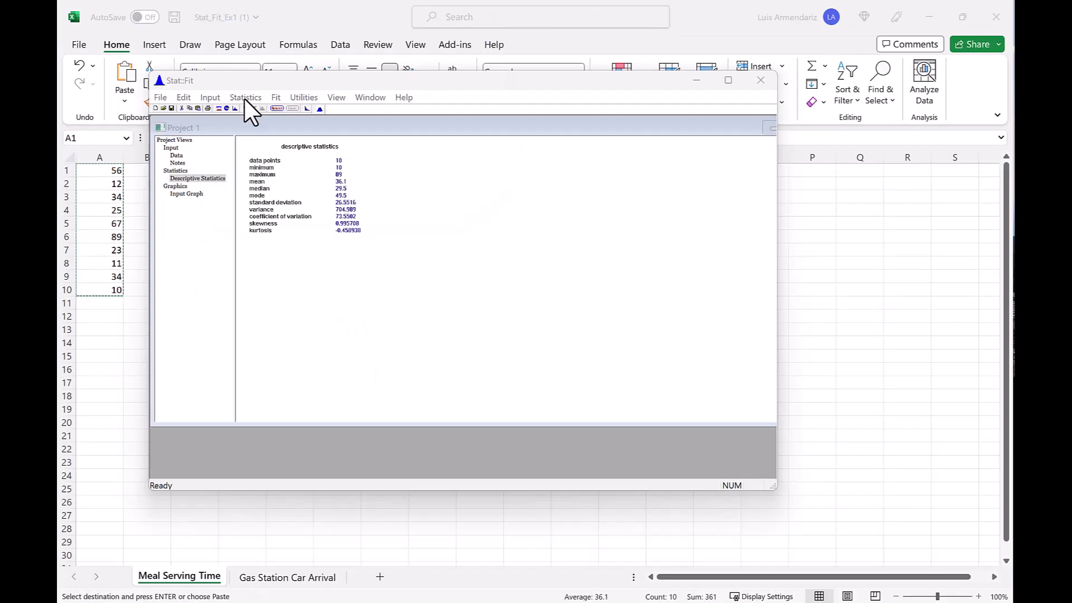
Check the independence of the input data with a scatter plot and an autocorrelation graph
left_click(245, 98)
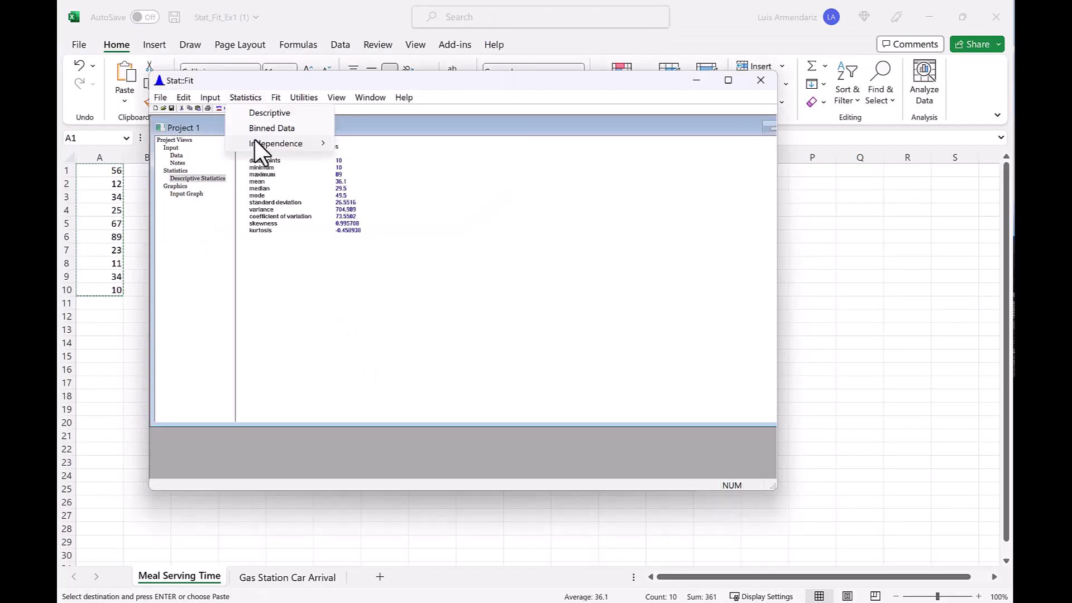
mouse_move(255, 143)
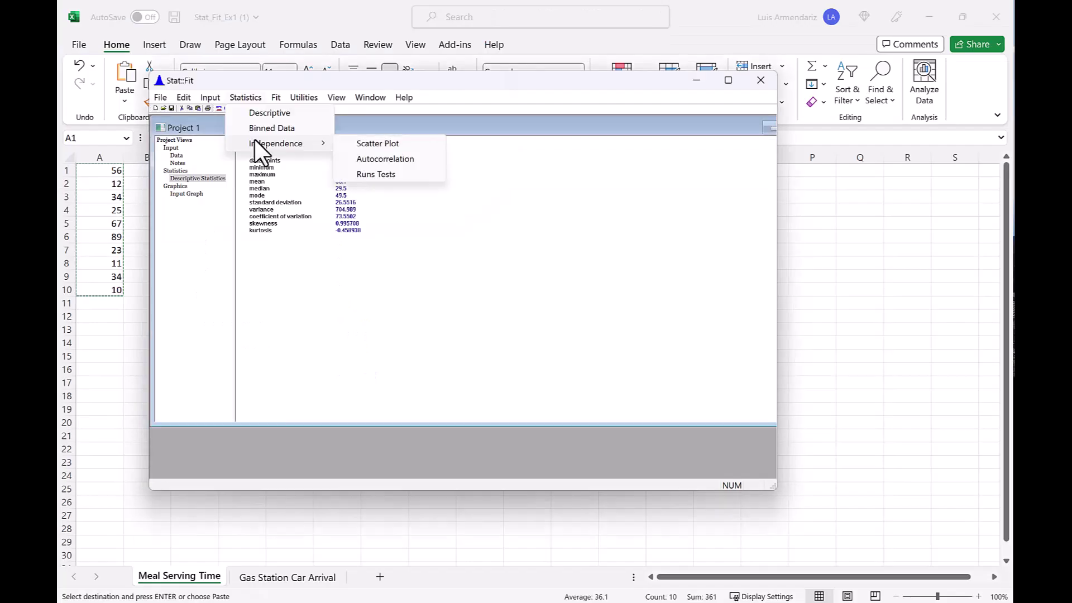
left_click(399, 146)
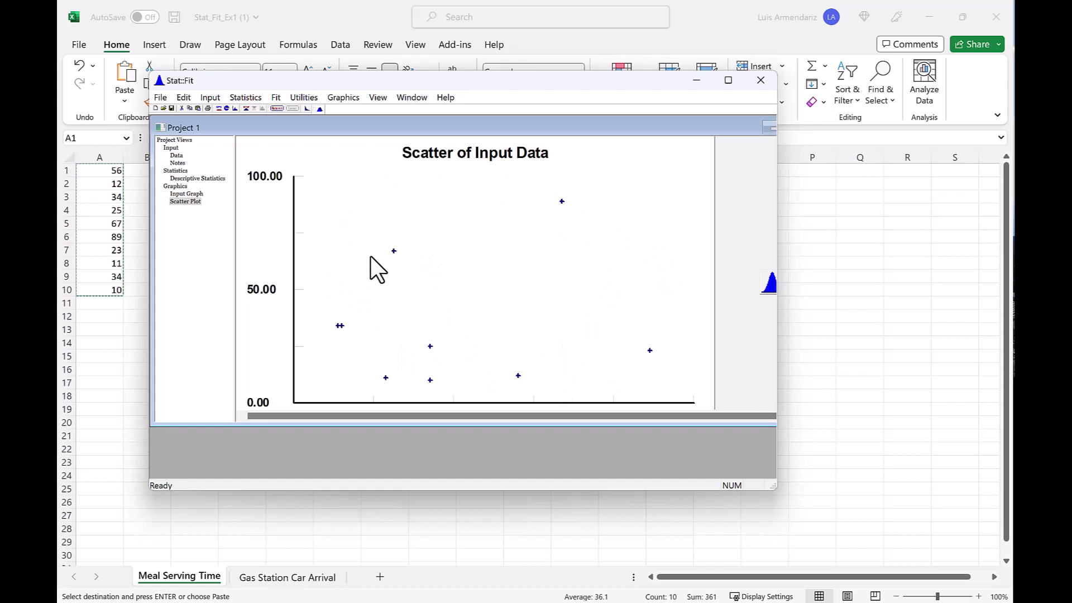
left_click(252, 98)
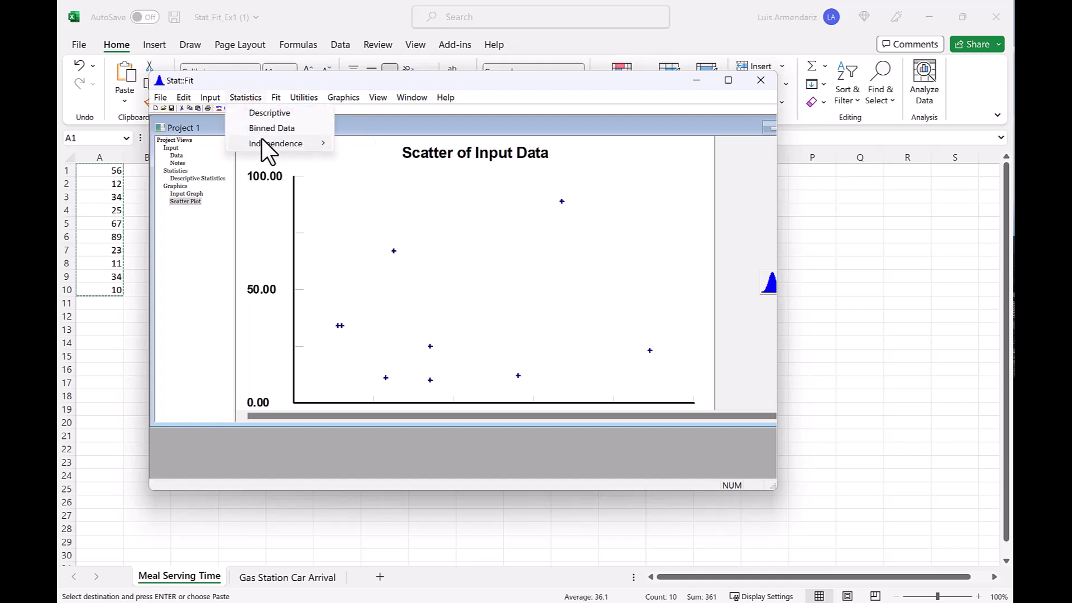
left_click(380, 159)
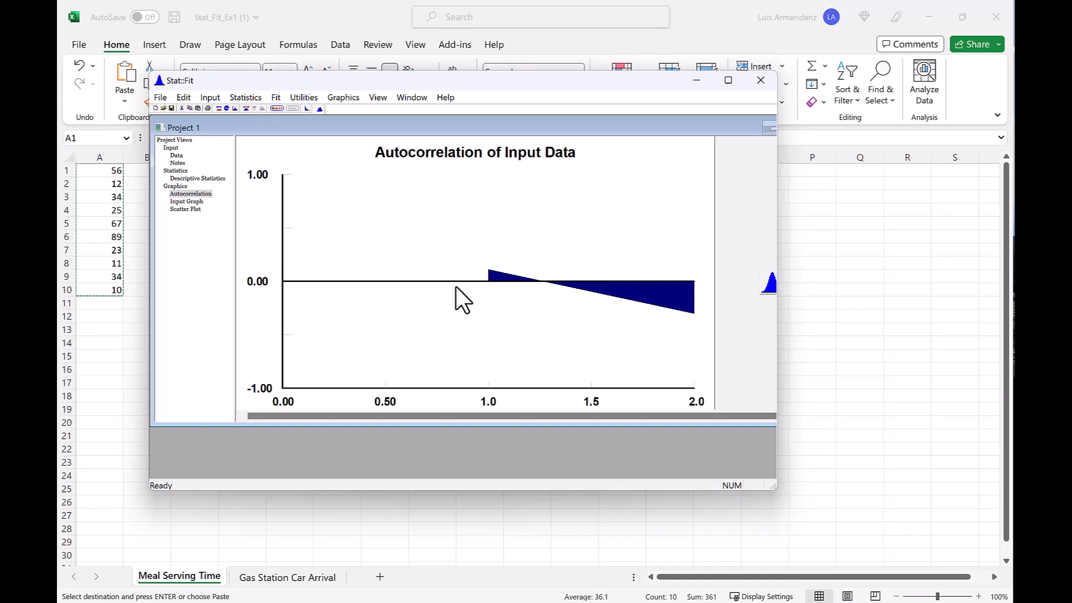
Run Autofit on the serving times using discrete distributions with the lower bound option
left_click(246, 98)
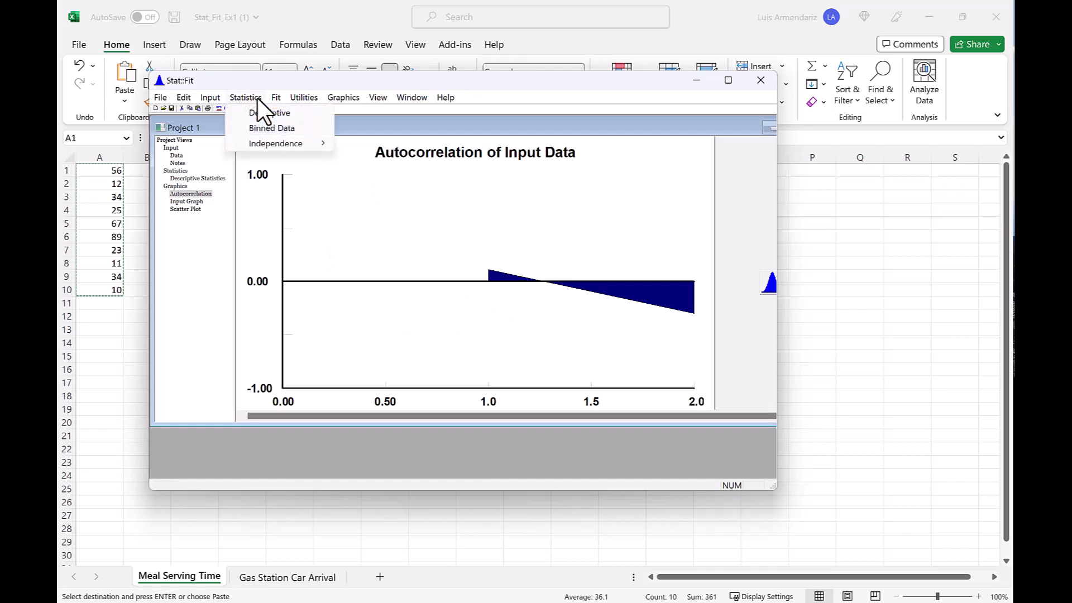
mouse_move(274, 100)
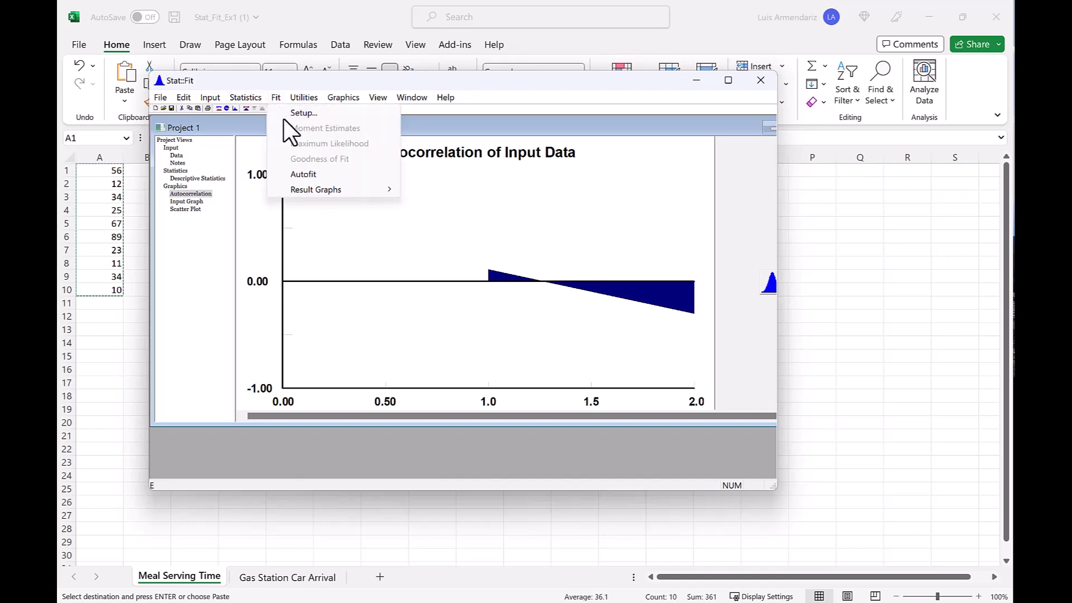
left_click(303, 174)
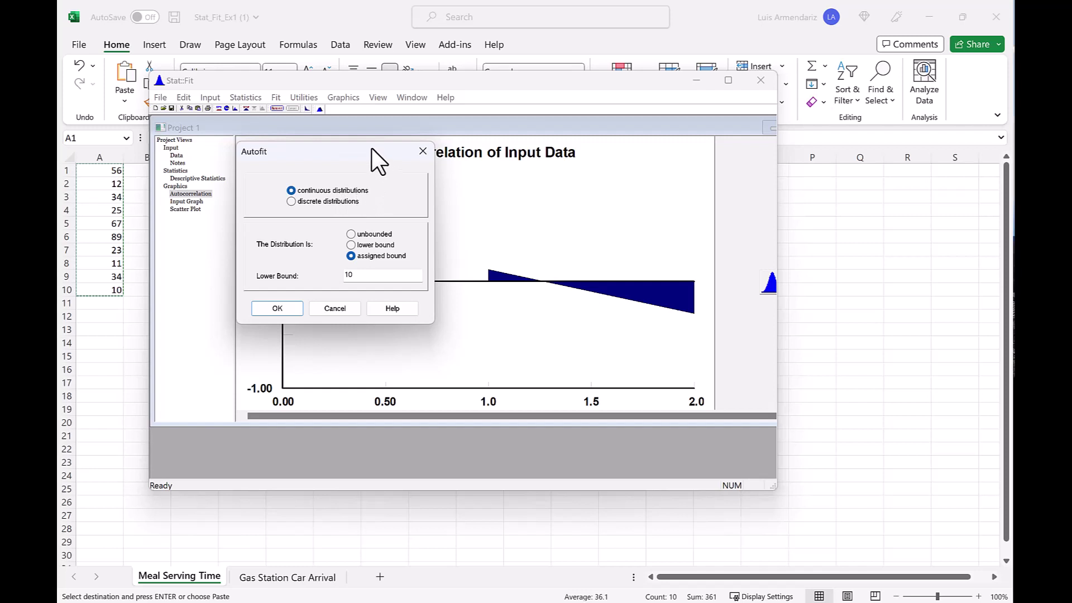
left_click_drag(372, 148, 395, 137)
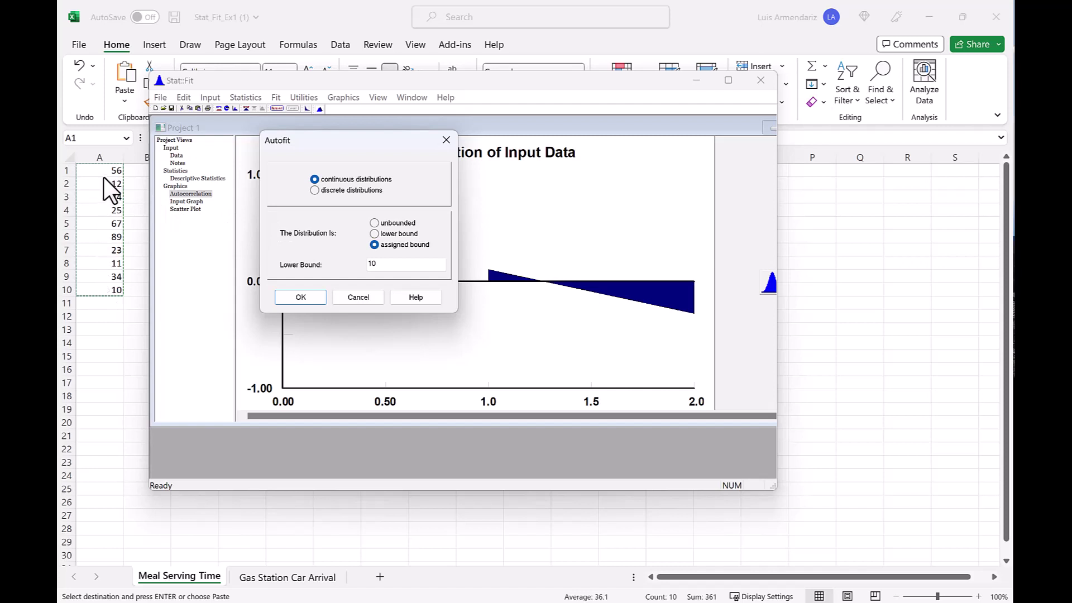
left_click(316, 192)
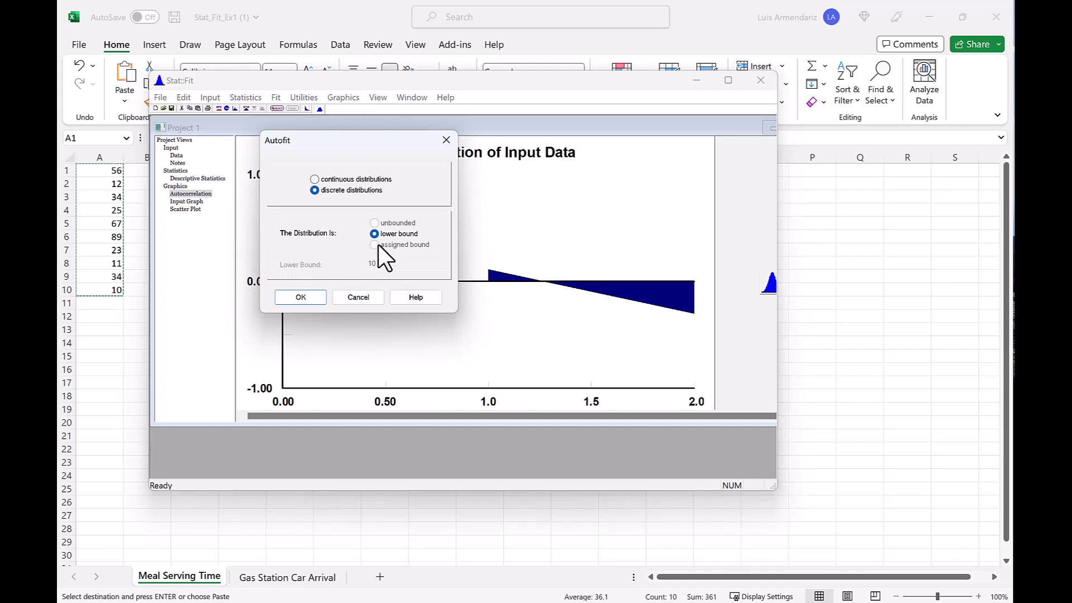
left_click(300, 297)
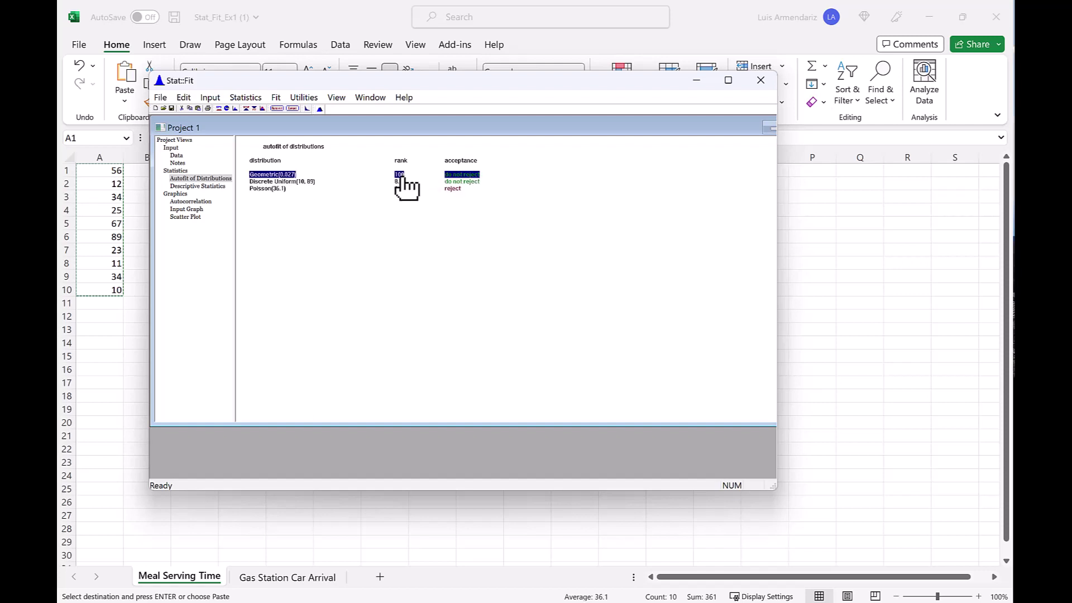
Display the fitted density of the Geometric distribution and preview its export expression for Promodel Products without exporting
double_click(270, 176)
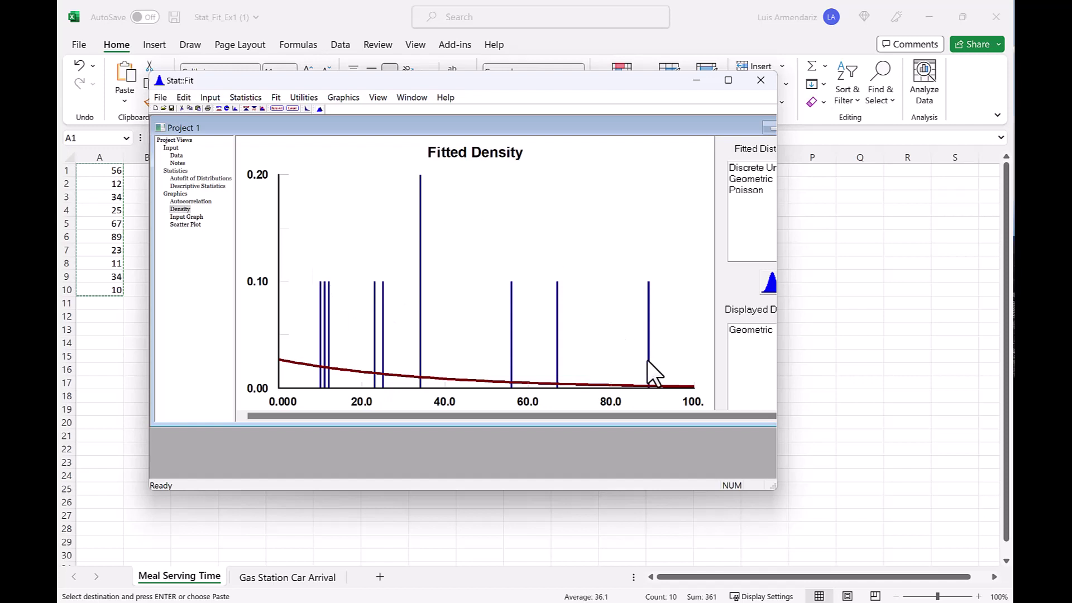
left_click(292, 108)
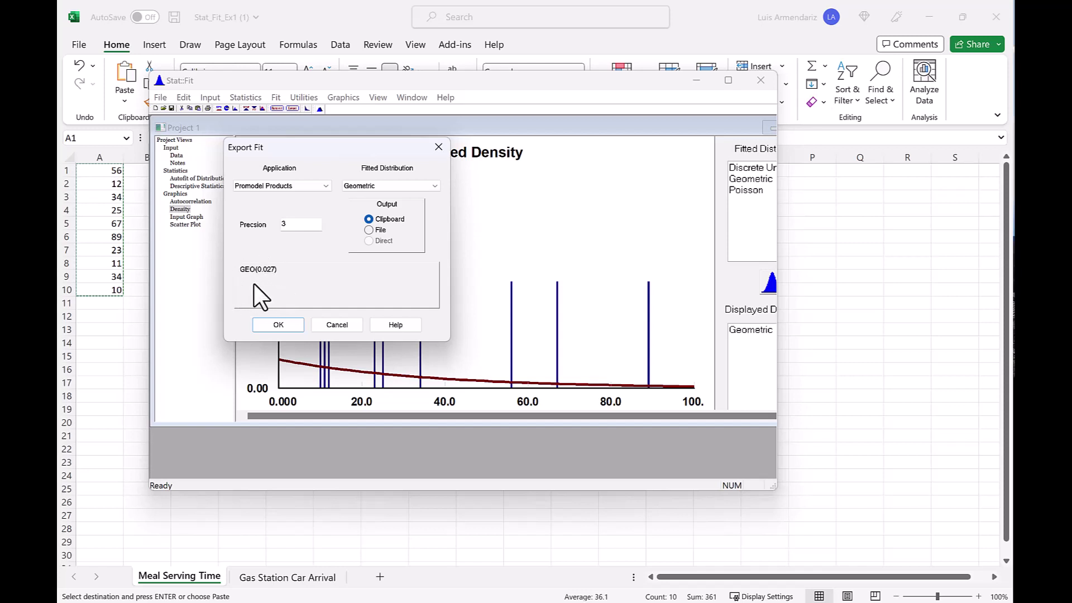
left_click(337, 325)
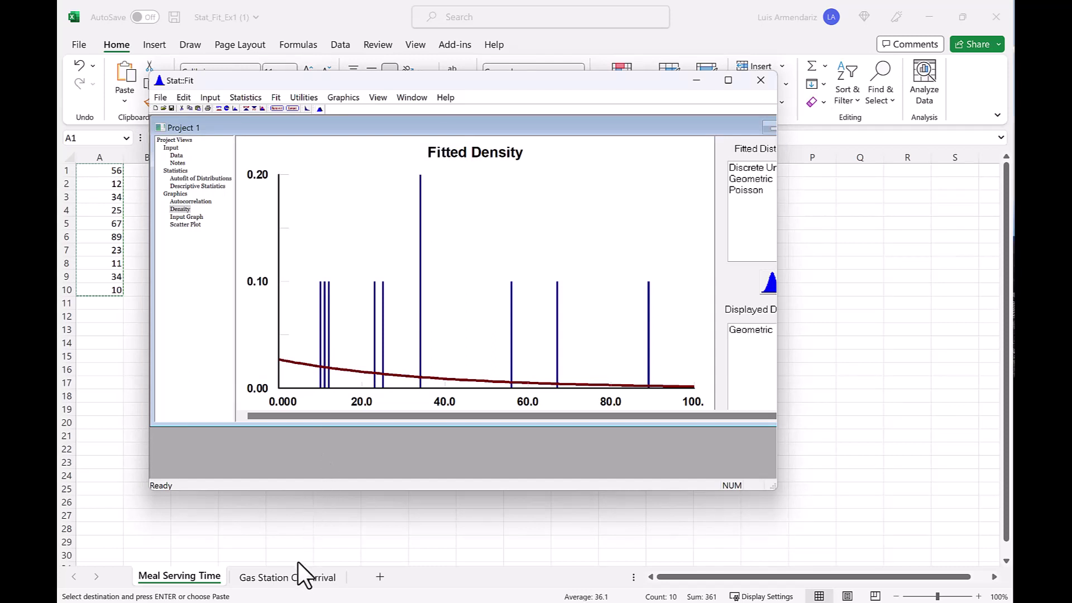
Copy cells A1 to A30 of the Gas Station Car Arrival sheet in Excel and return to Stat::Fit
key("alt+Tab")
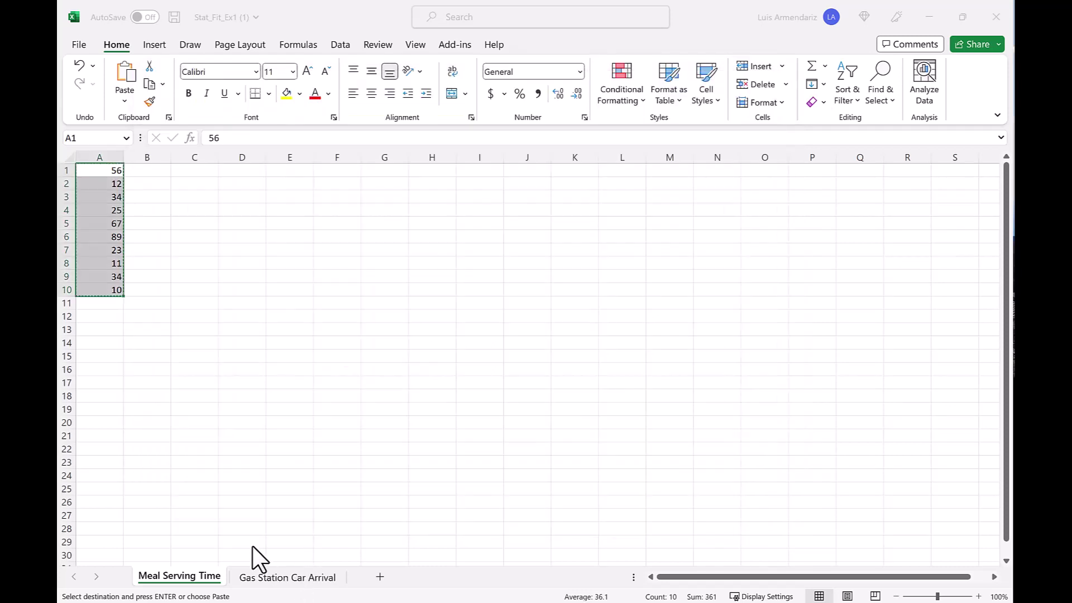
left_click(268, 581)
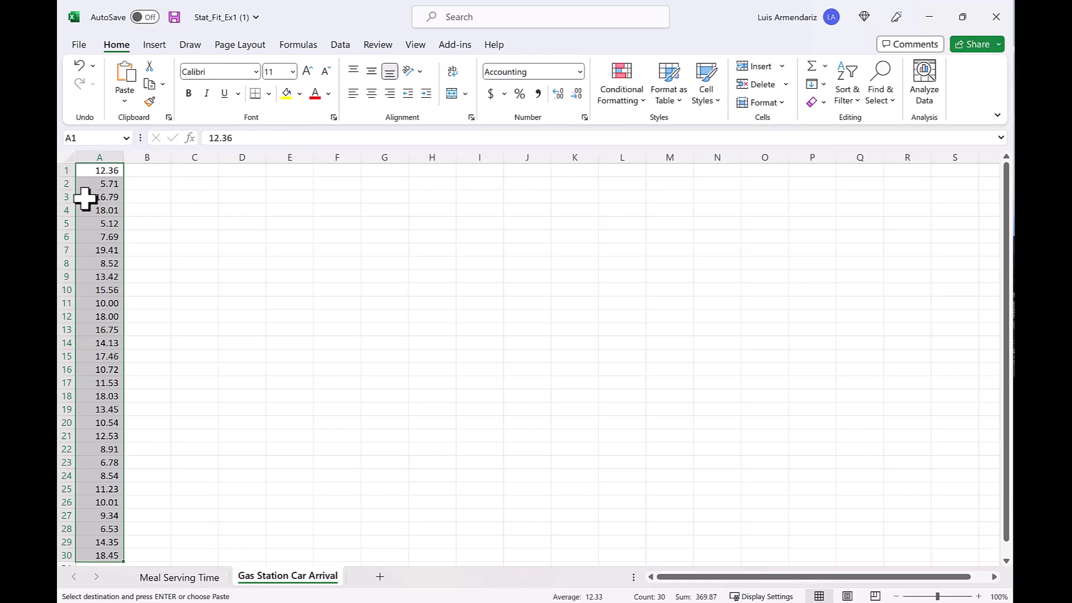
right_click(102, 228)
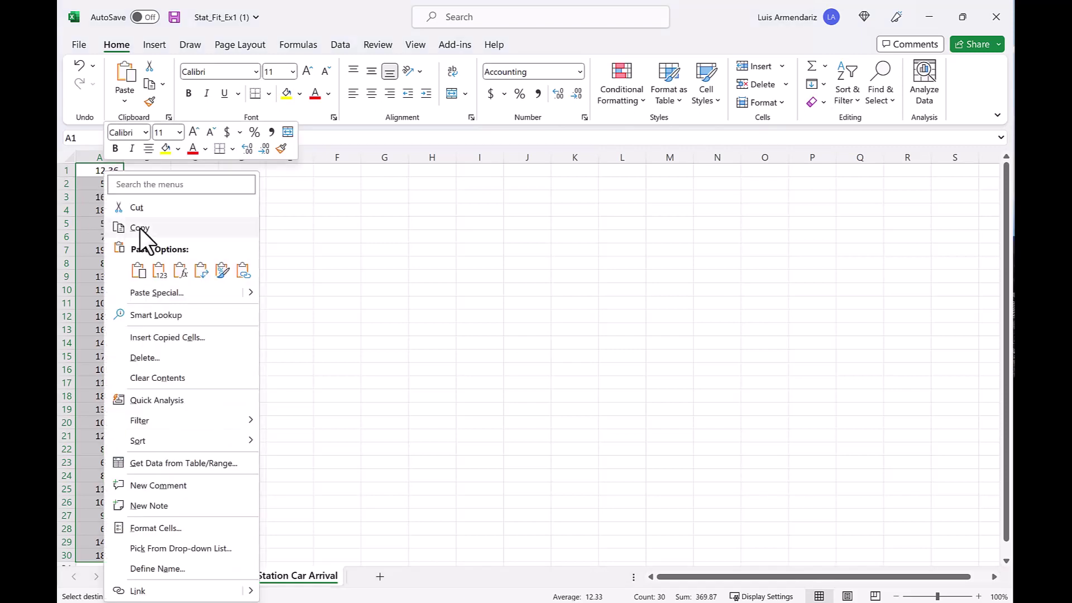
left_click(140, 228)
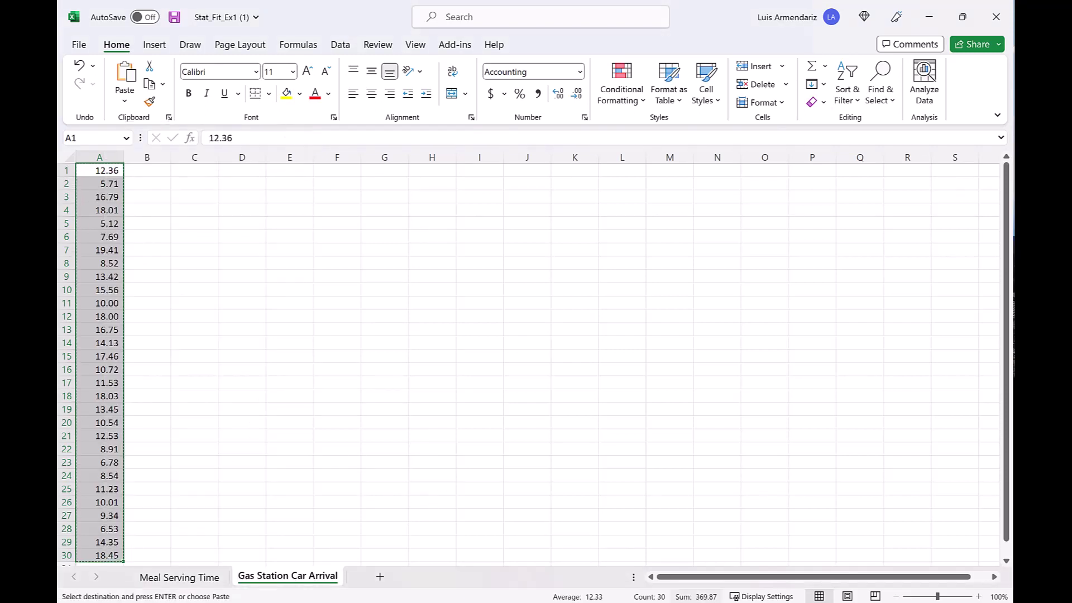
left_click(782, 600)
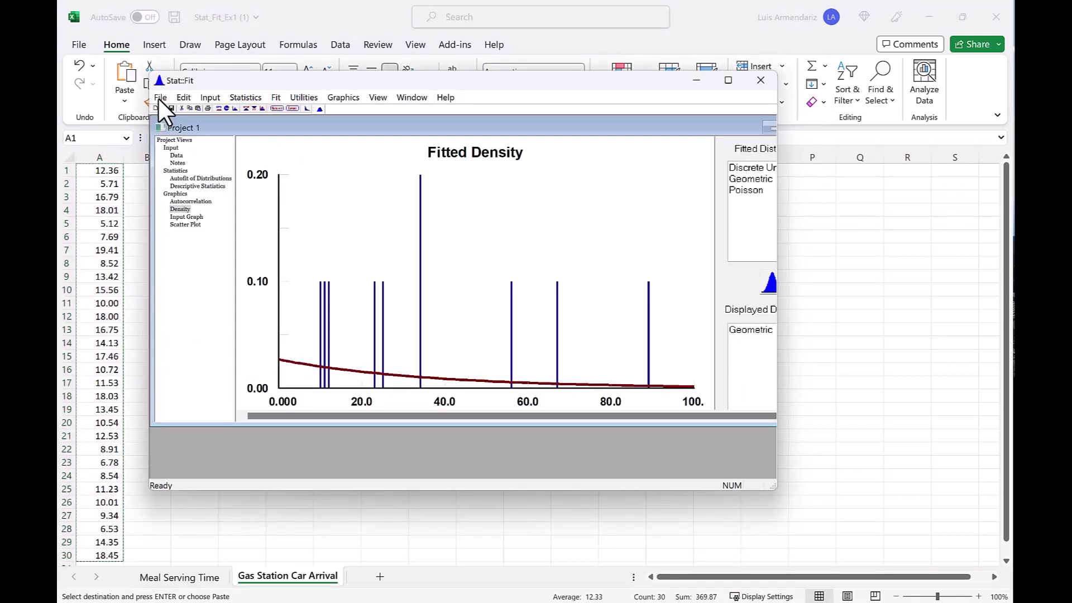
Create a new project, paste the copied gas station car arrival data into it, and display its input graph
left_click(160, 98)
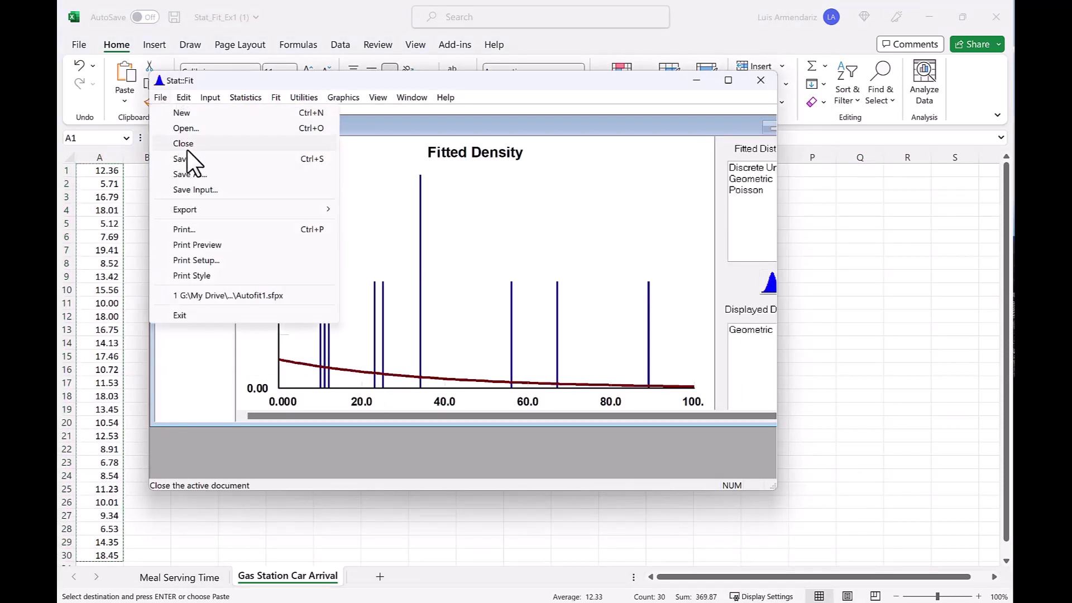
left_click(188, 113)
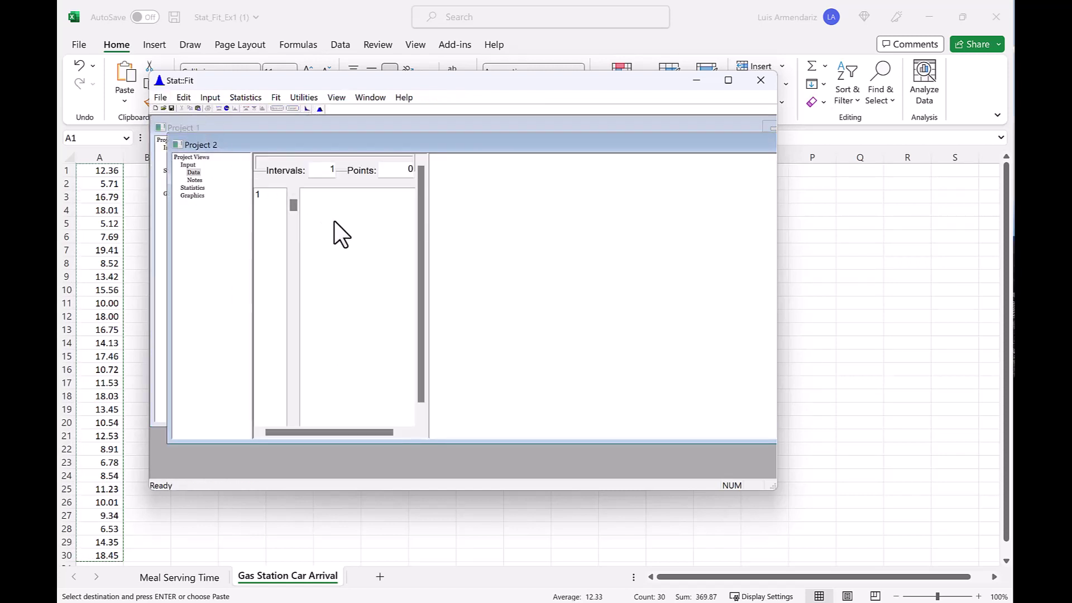
right_click(334, 221)
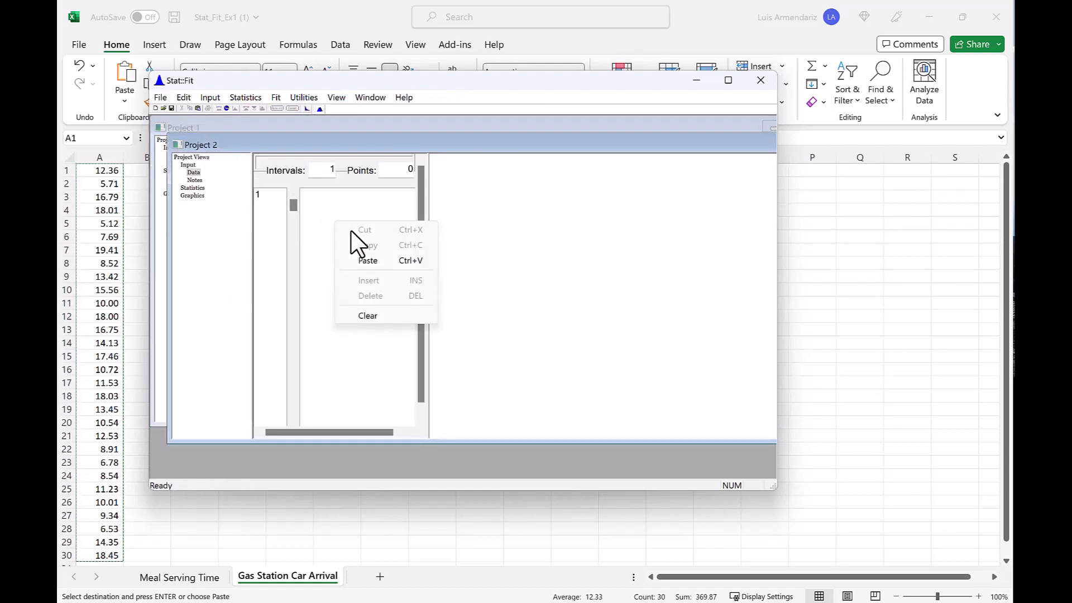
left_click(368, 261)
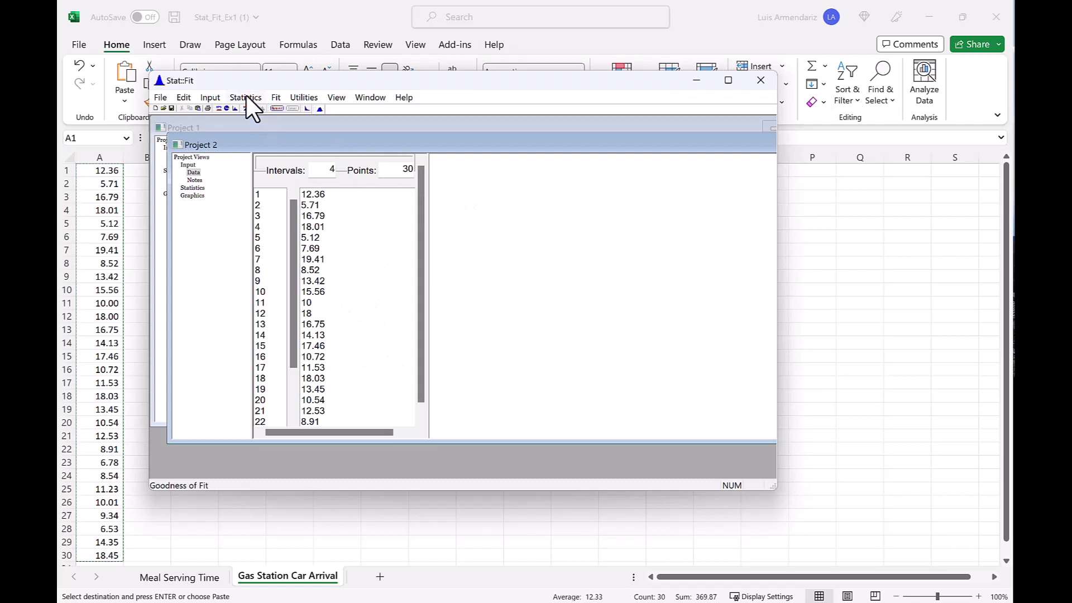
left_click(213, 97)
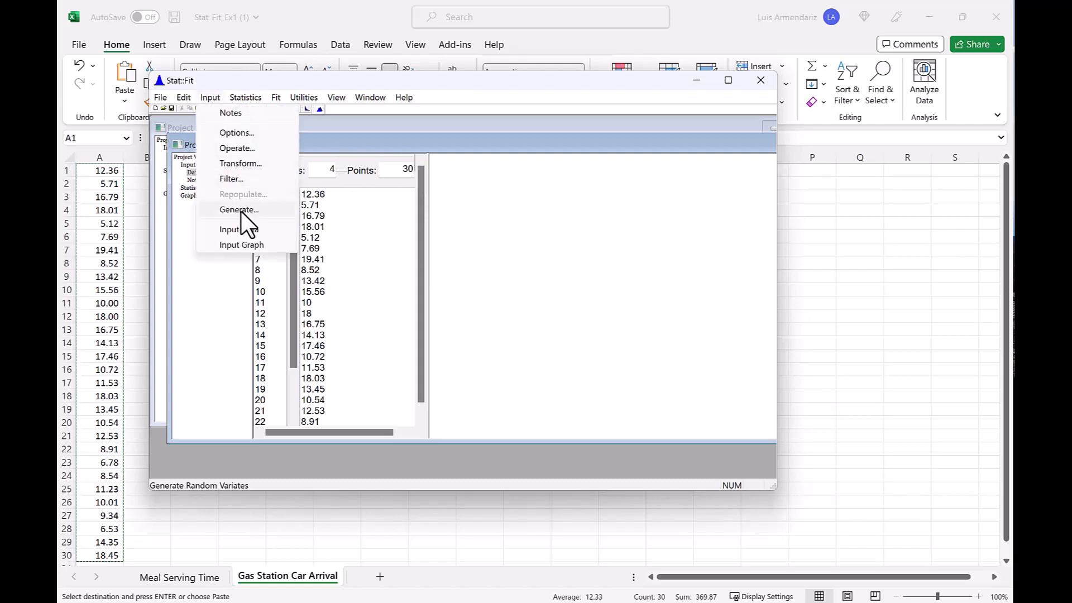
left_click(240, 246)
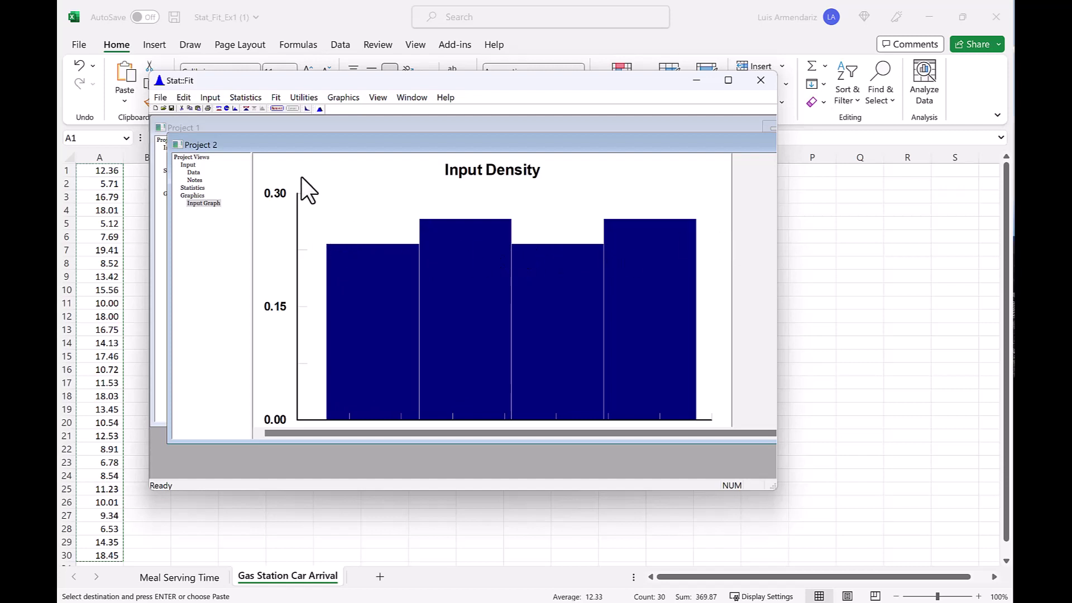
Check the independence of the car arrival data with a scatter plot and an autocorrelation graph
left_click(241, 98)
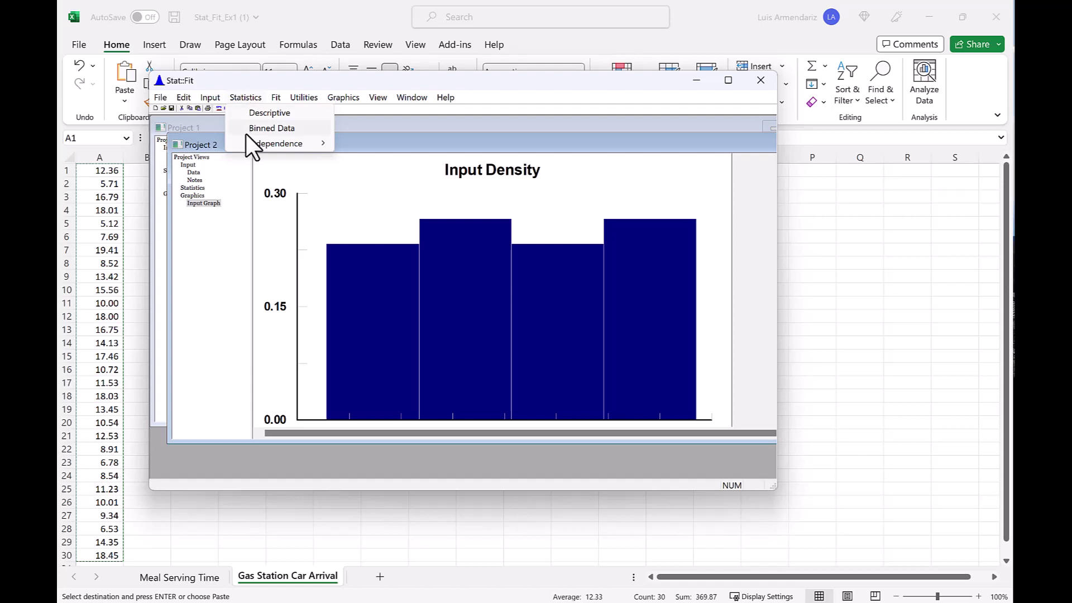
mouse_move(249, 146)
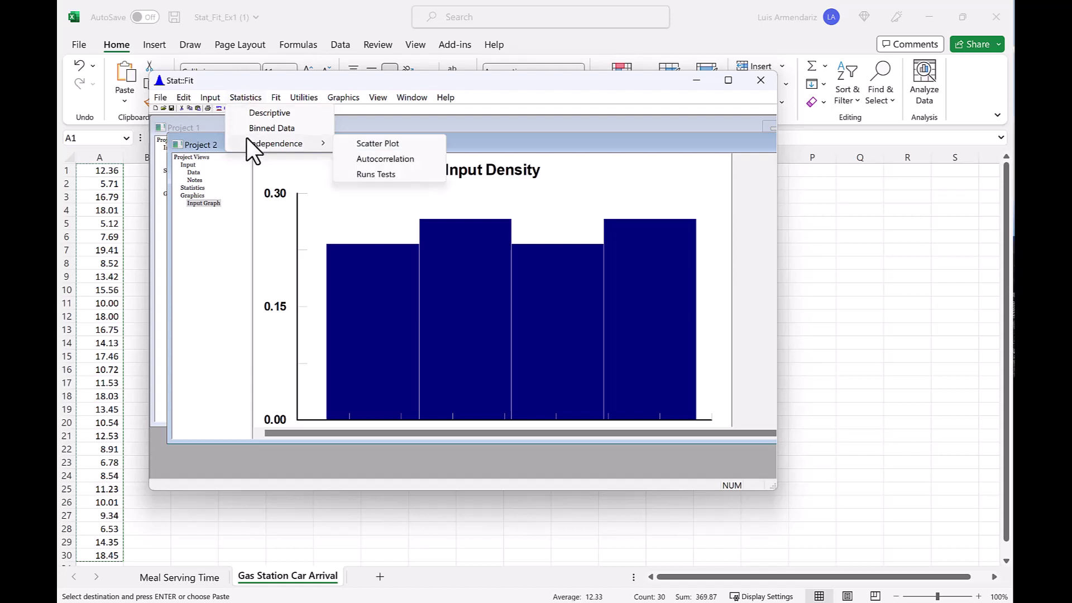
left_click(366, 146)
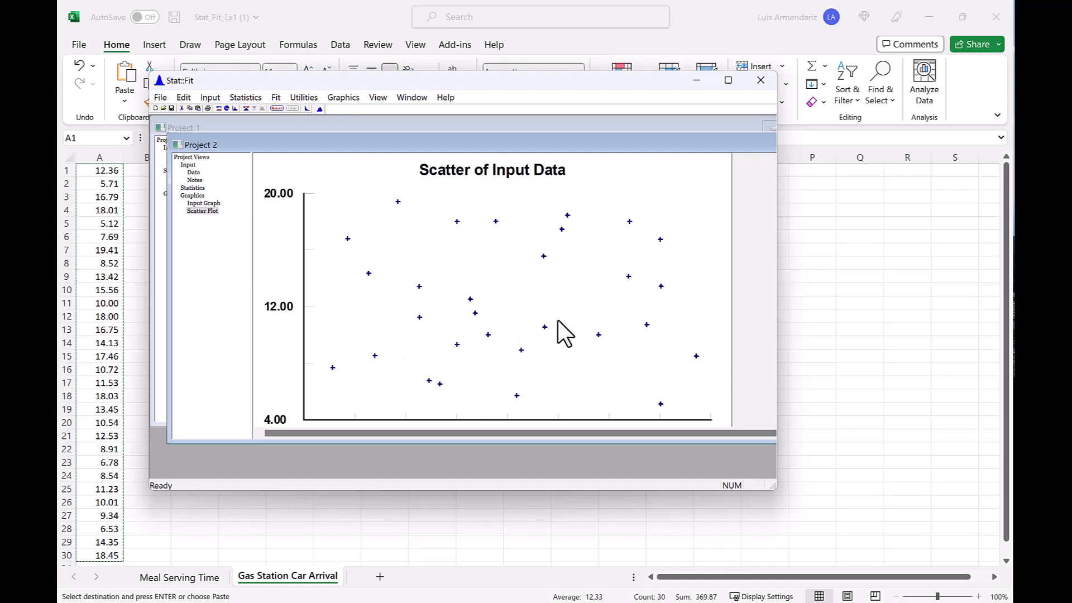
left_click(243, 100)
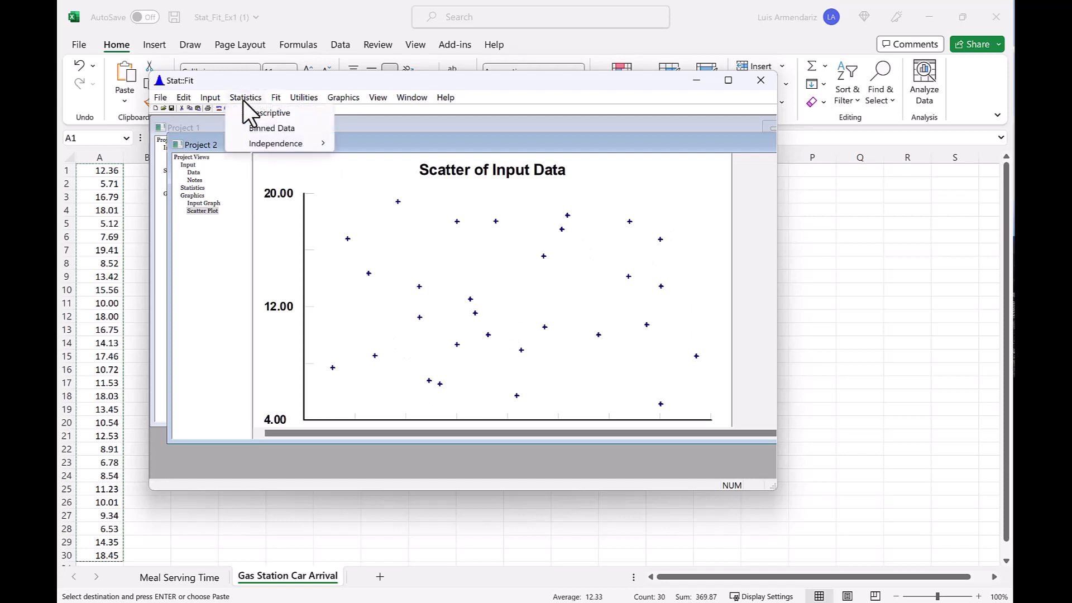
mouse_move(254, 145)
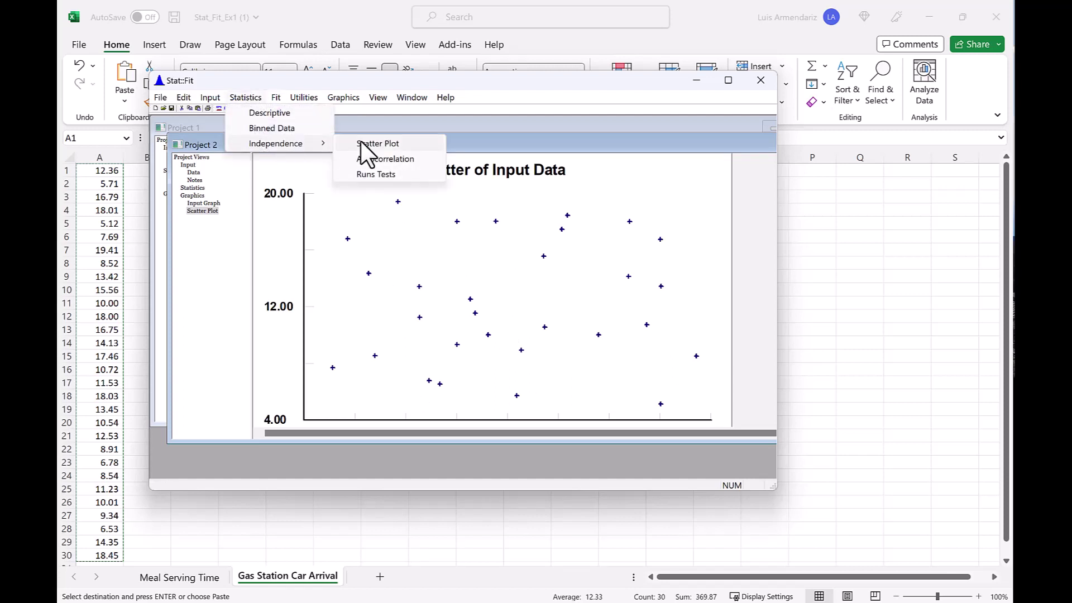
left_click(367, 160)
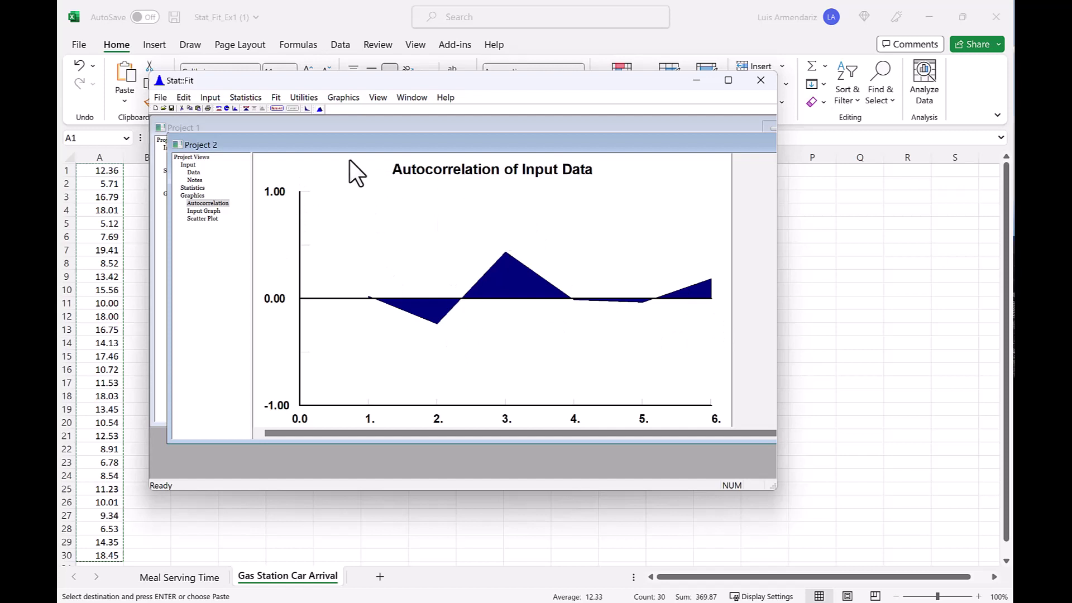
Run Autofit on the arrival data using continuous distributions with an assigned lower bound of 5
left_click(250, 97)
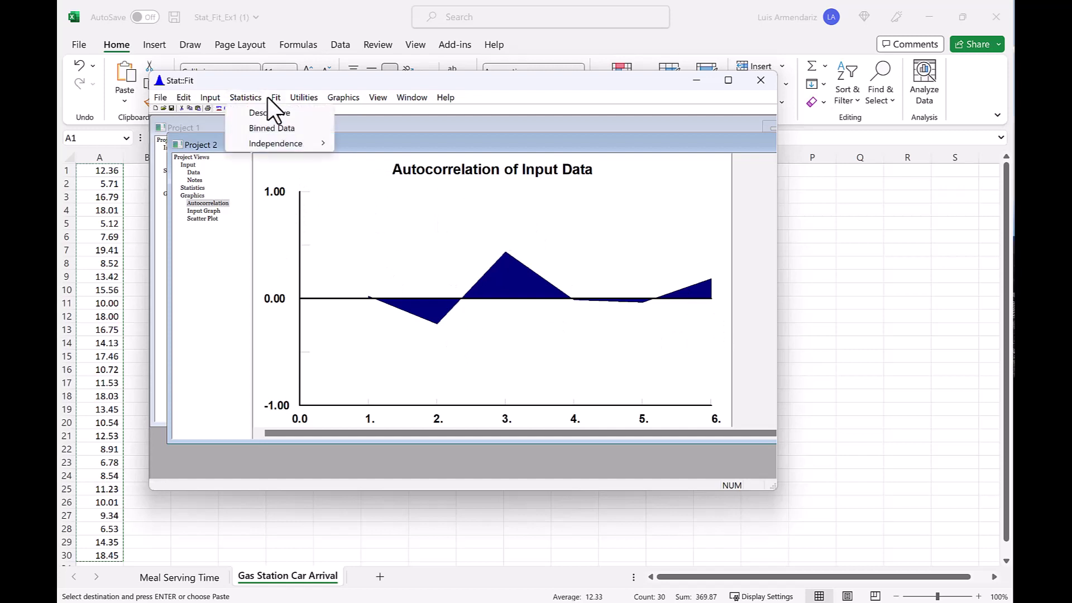
mouse_move(274, 98)
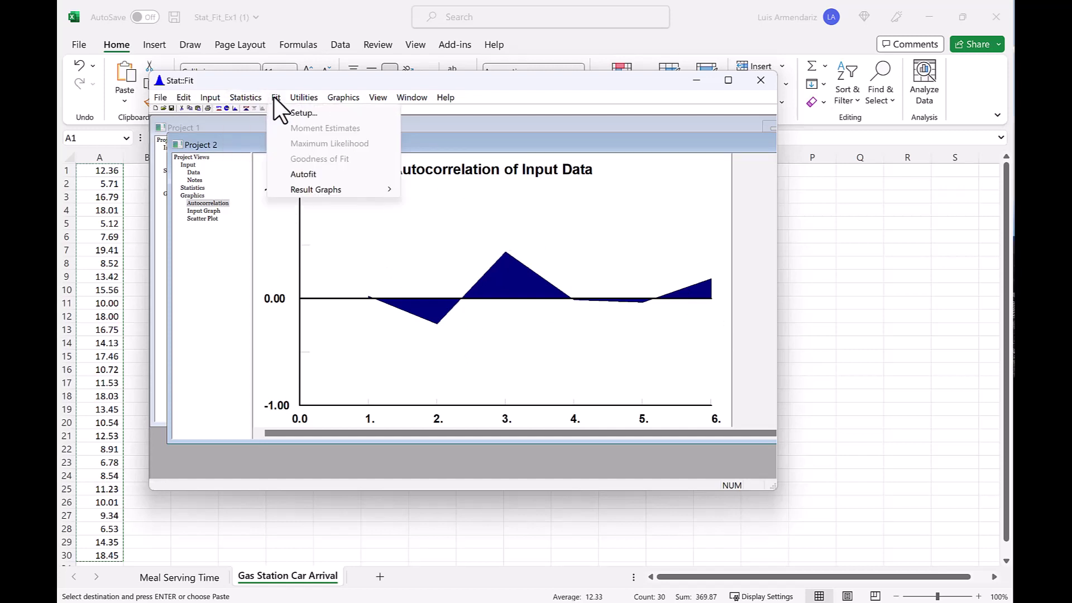
left_click(310, 175)
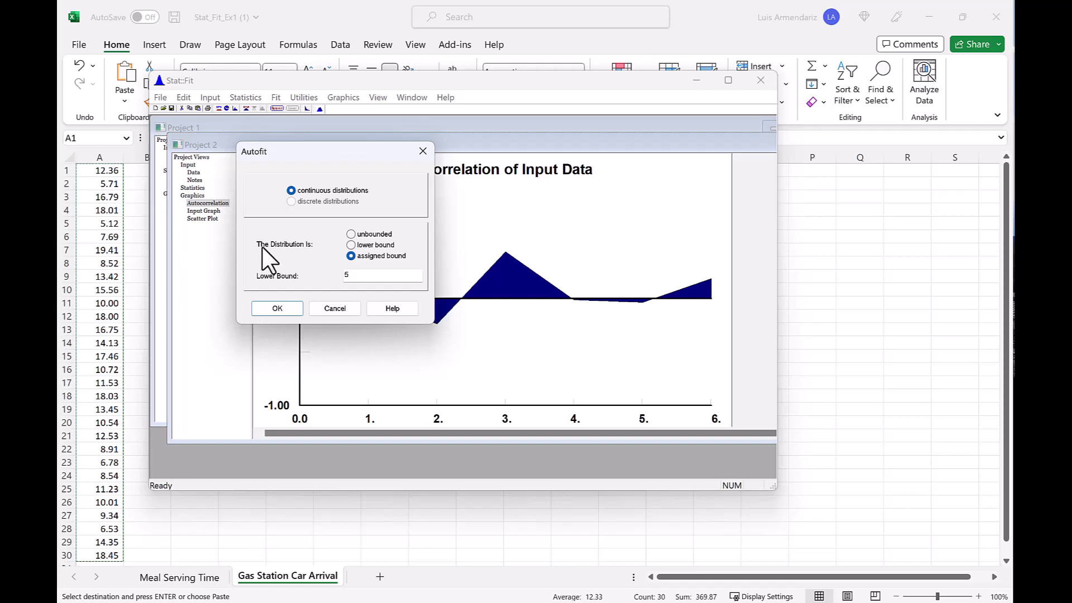
left_click(280, 307)
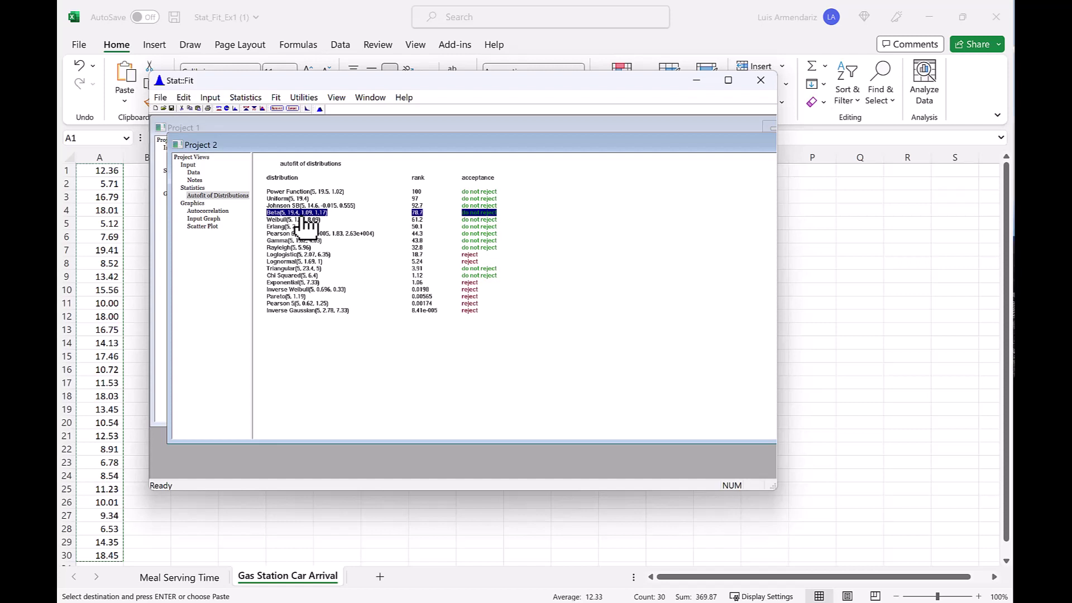
Examine the ranks and acceptance results of the fitted distributions, comparing Beta, Weibull, Erlang, Pearson 6 and Gamma
left_click(302, 219)
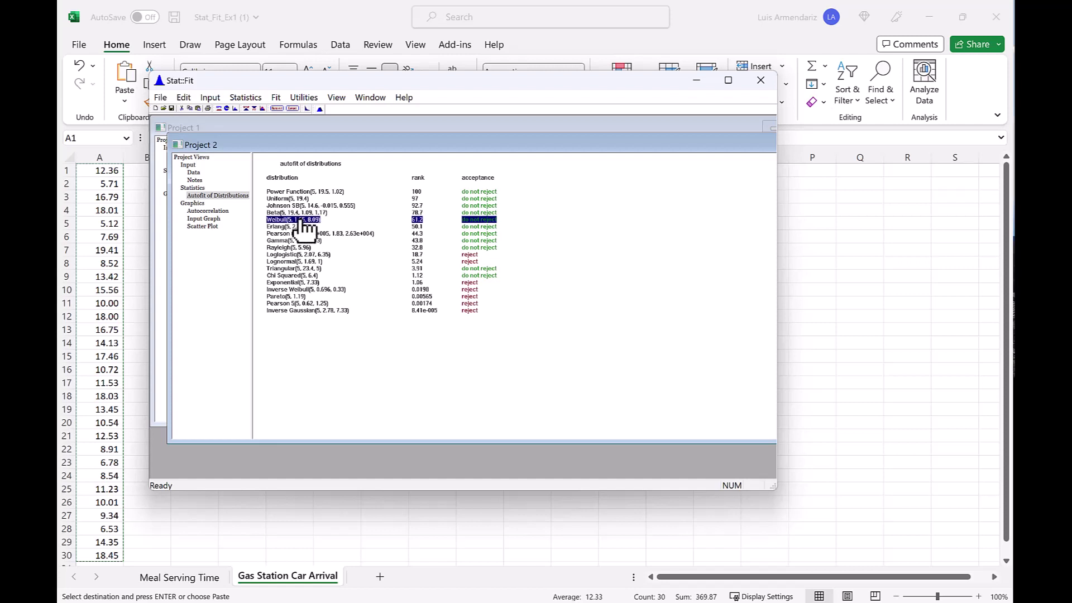
left_click(301, 240)
left_click(303, 220)
left_click(302, 233)
left_click(302, 241)
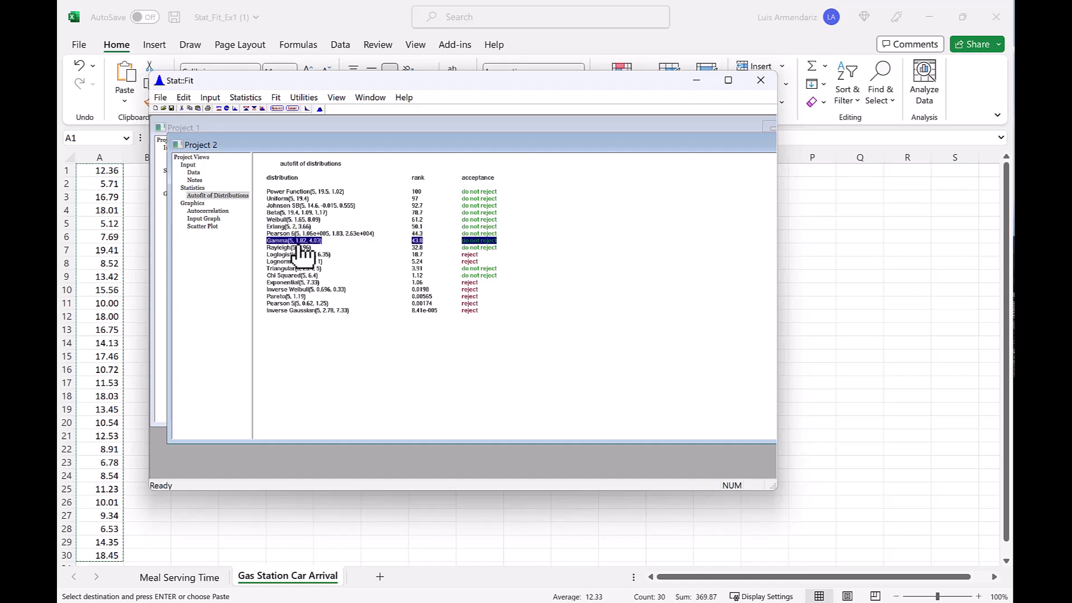
left_click(302, 235)
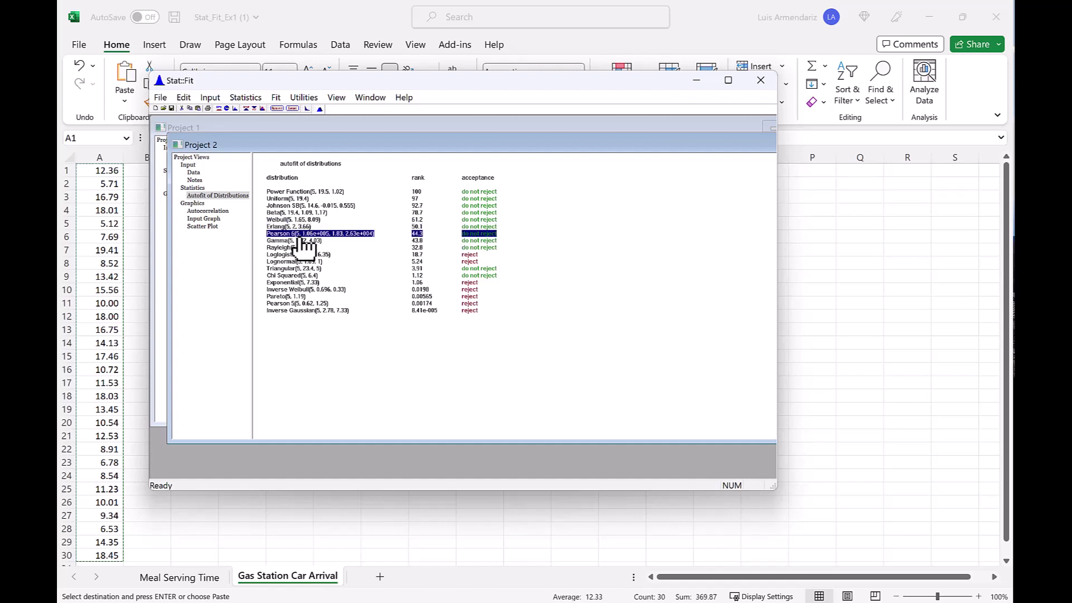
left_click(319, 227)
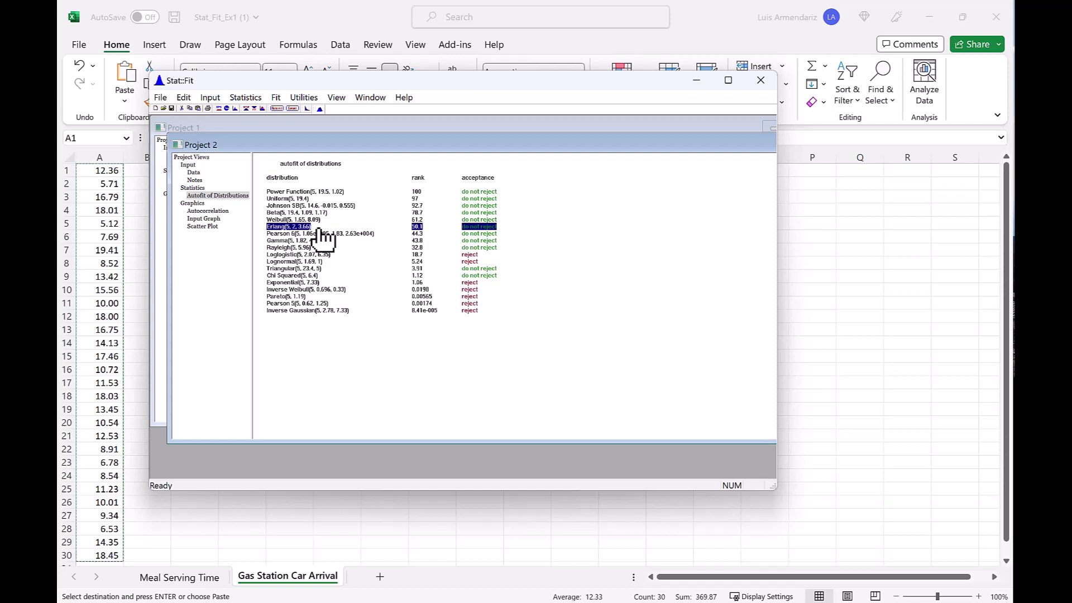
left_click(319, 235)
left_click(323, 215)
left_click(322, 220)
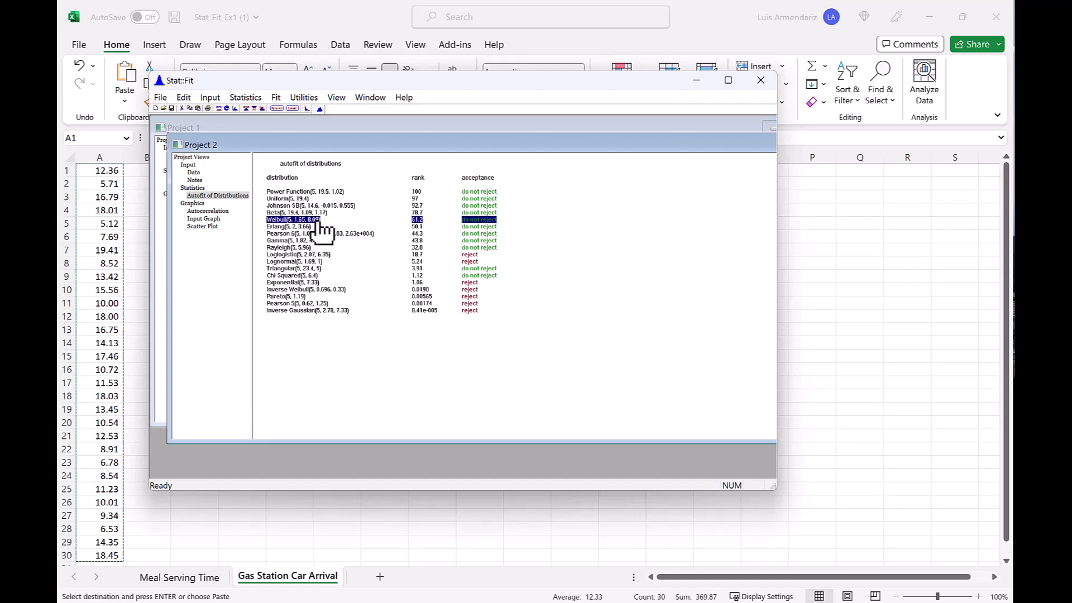
left_click(320, 215)
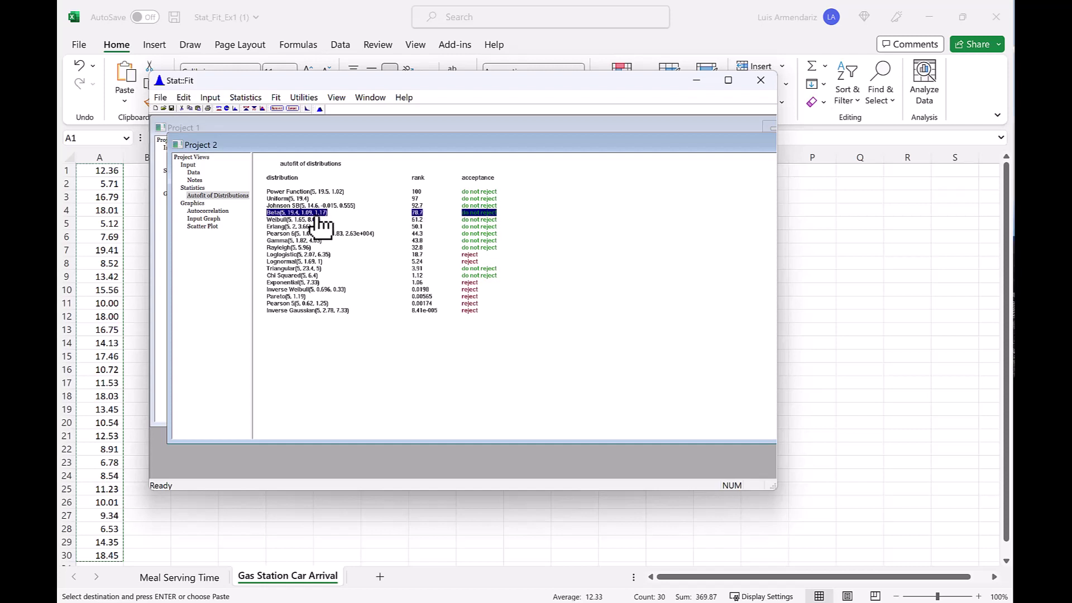
Display the fitted density of the Power Function, and export the Uniform fit for Promodel Products to the clipboard with precision 3
double_click(298, 193)
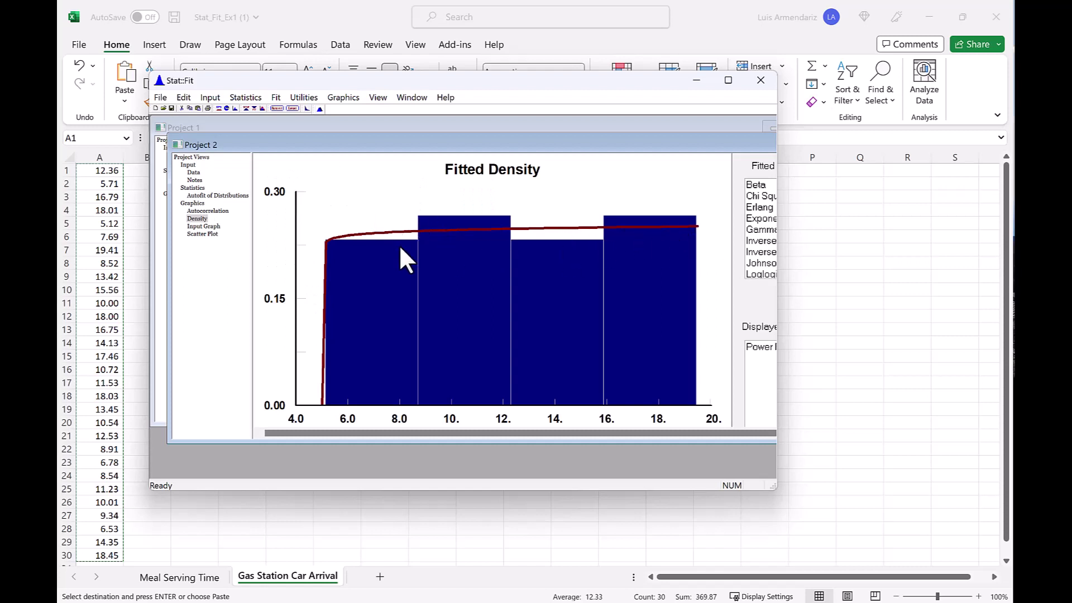
left_click(293, 108)
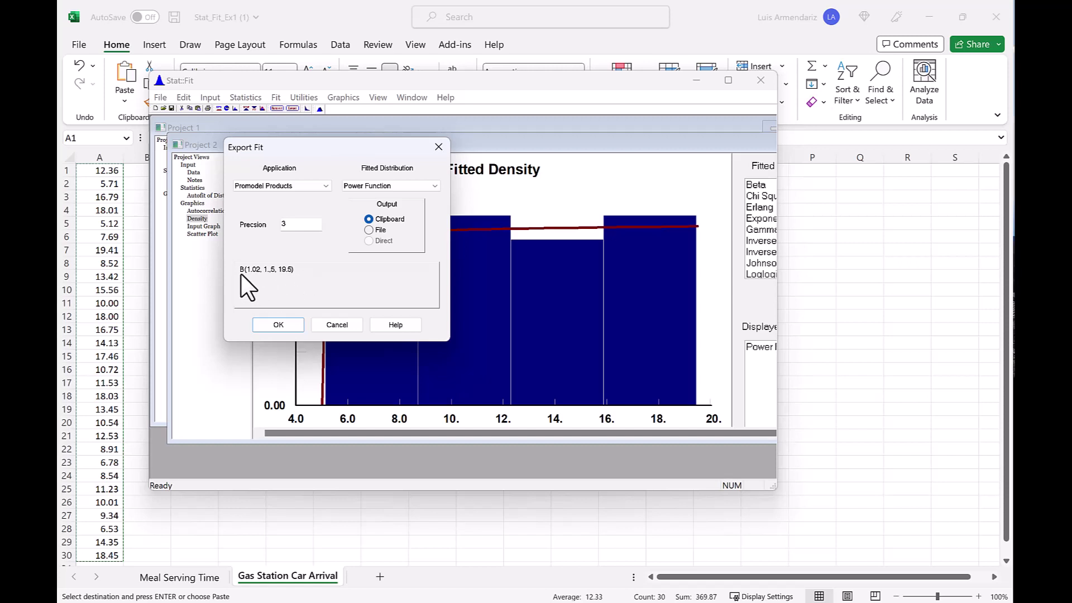
left_click(431, 185)
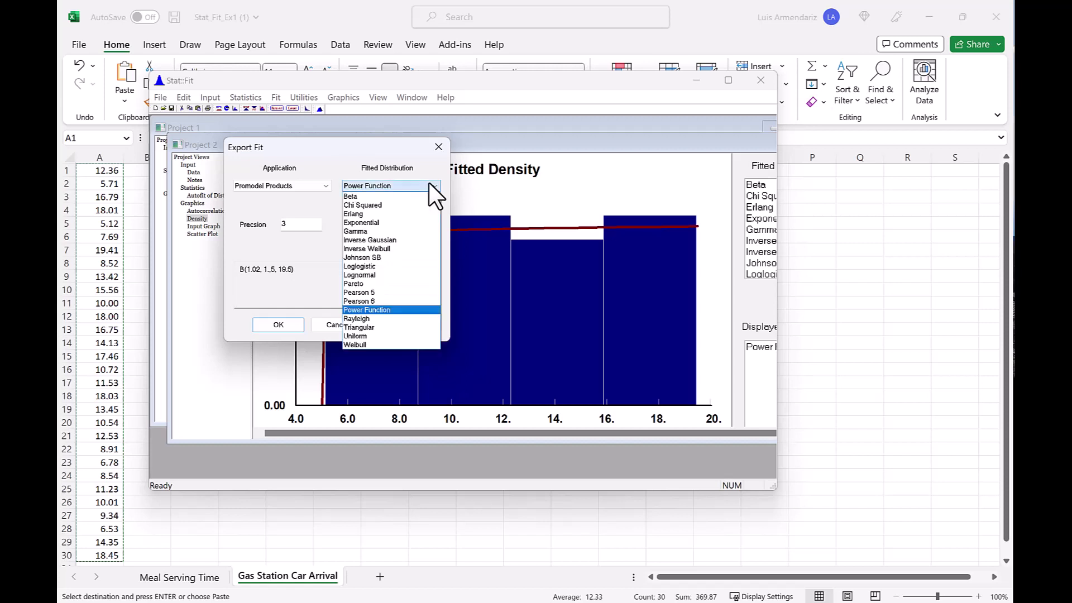
left_click(362, 335)
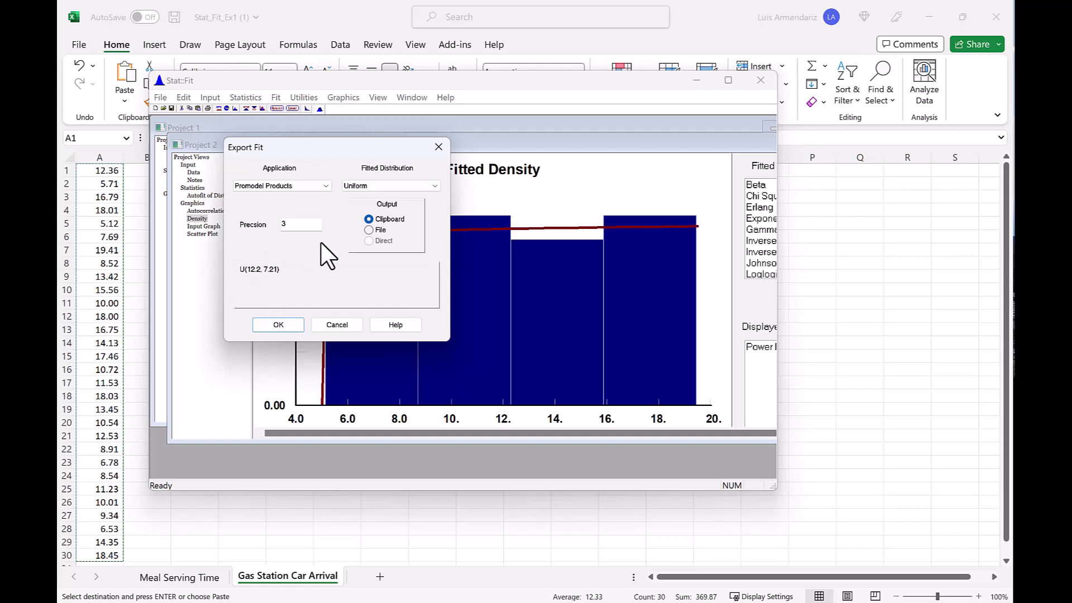
left_click(282, 326)
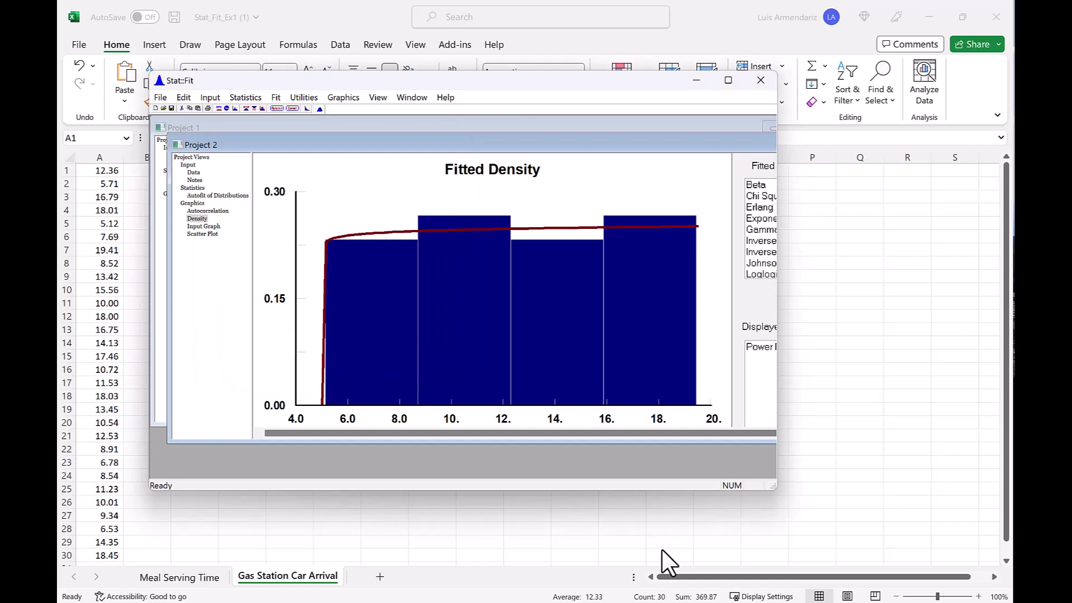
Switch to ProModel and define an arrival record with the frequency U(12.2, 7.21) and INF occurrences
key("alt+Tab")
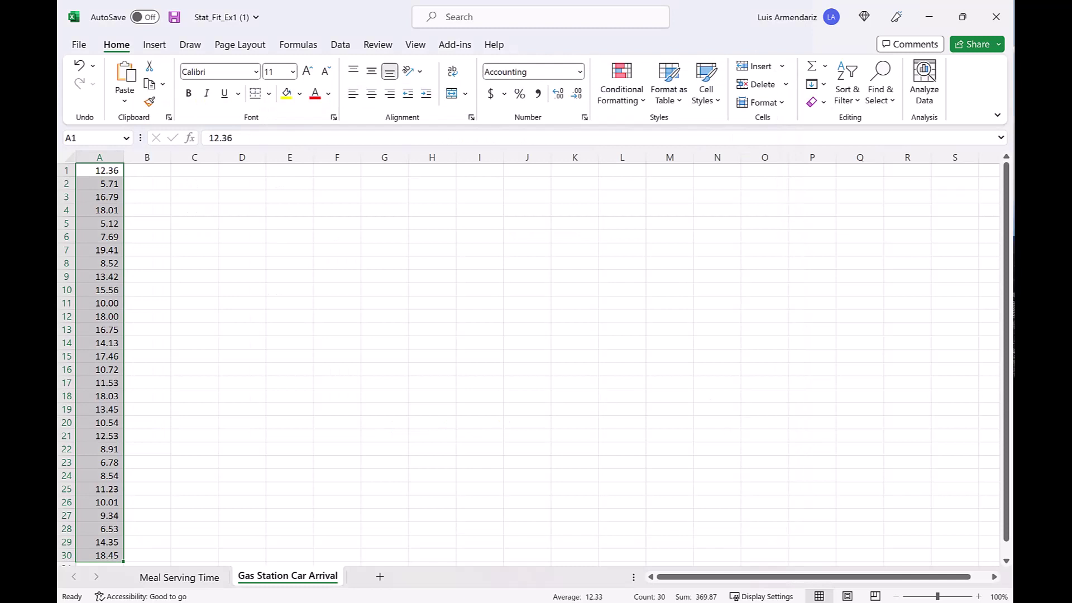
key("alt+Tab")
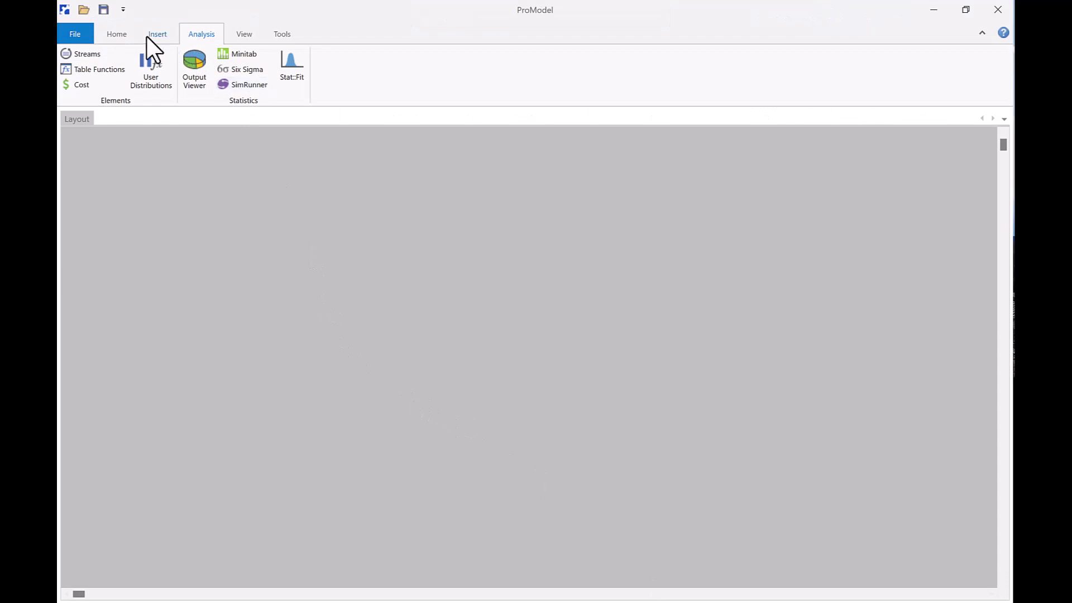
left_click(115, 34)
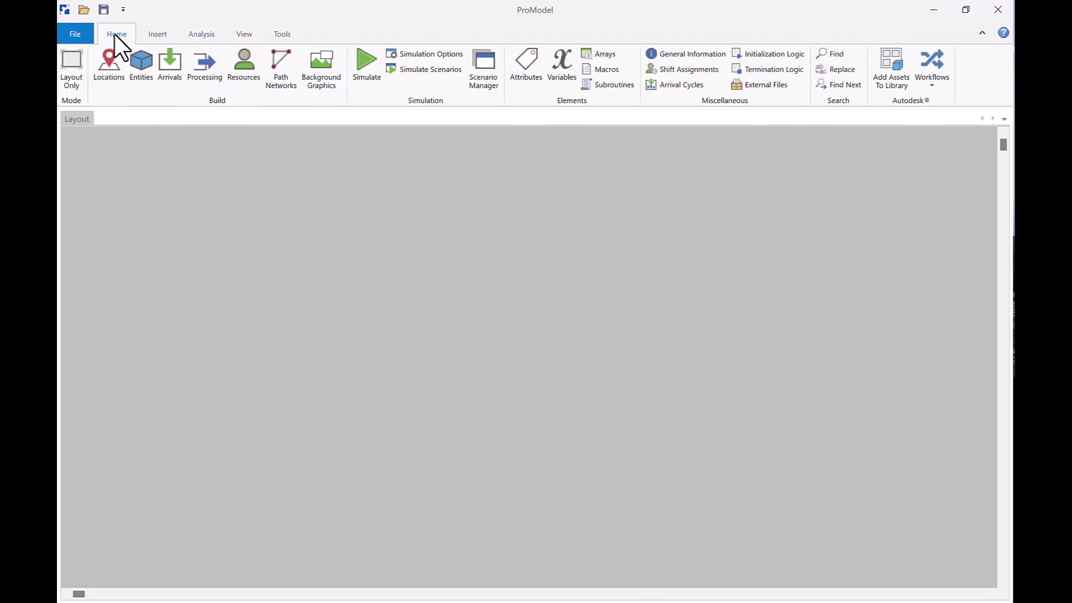
left_click(177, 76)
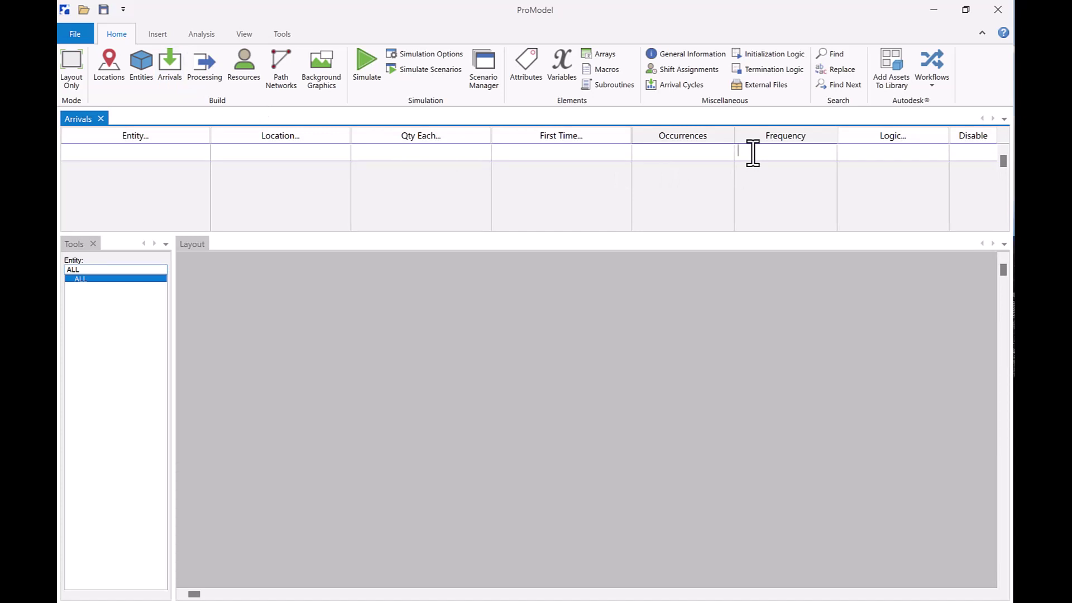
type("U(1.2, 7.21)")
left_click(648, 152)
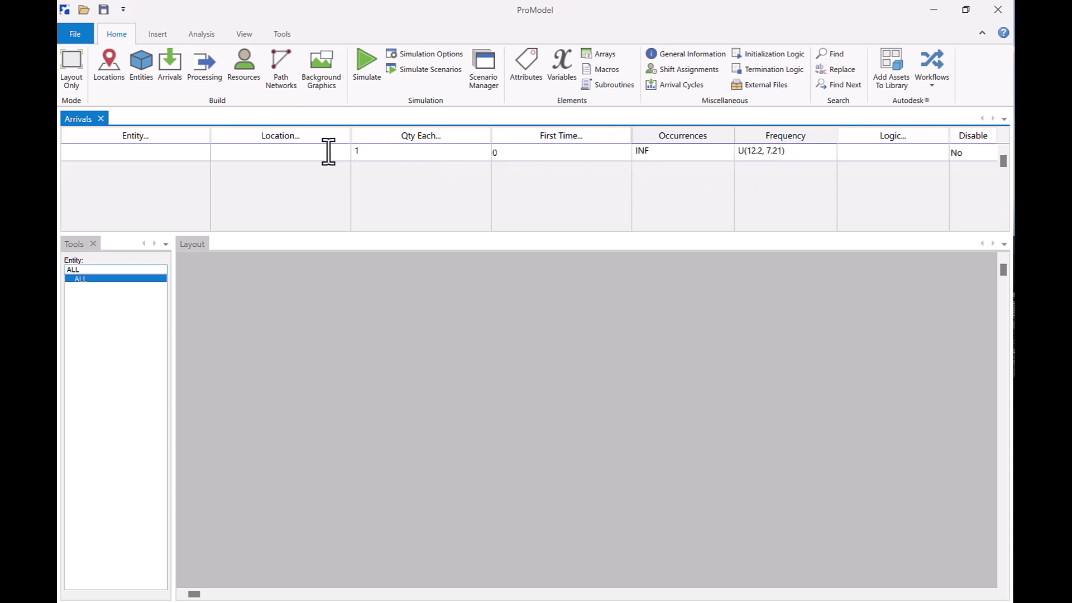